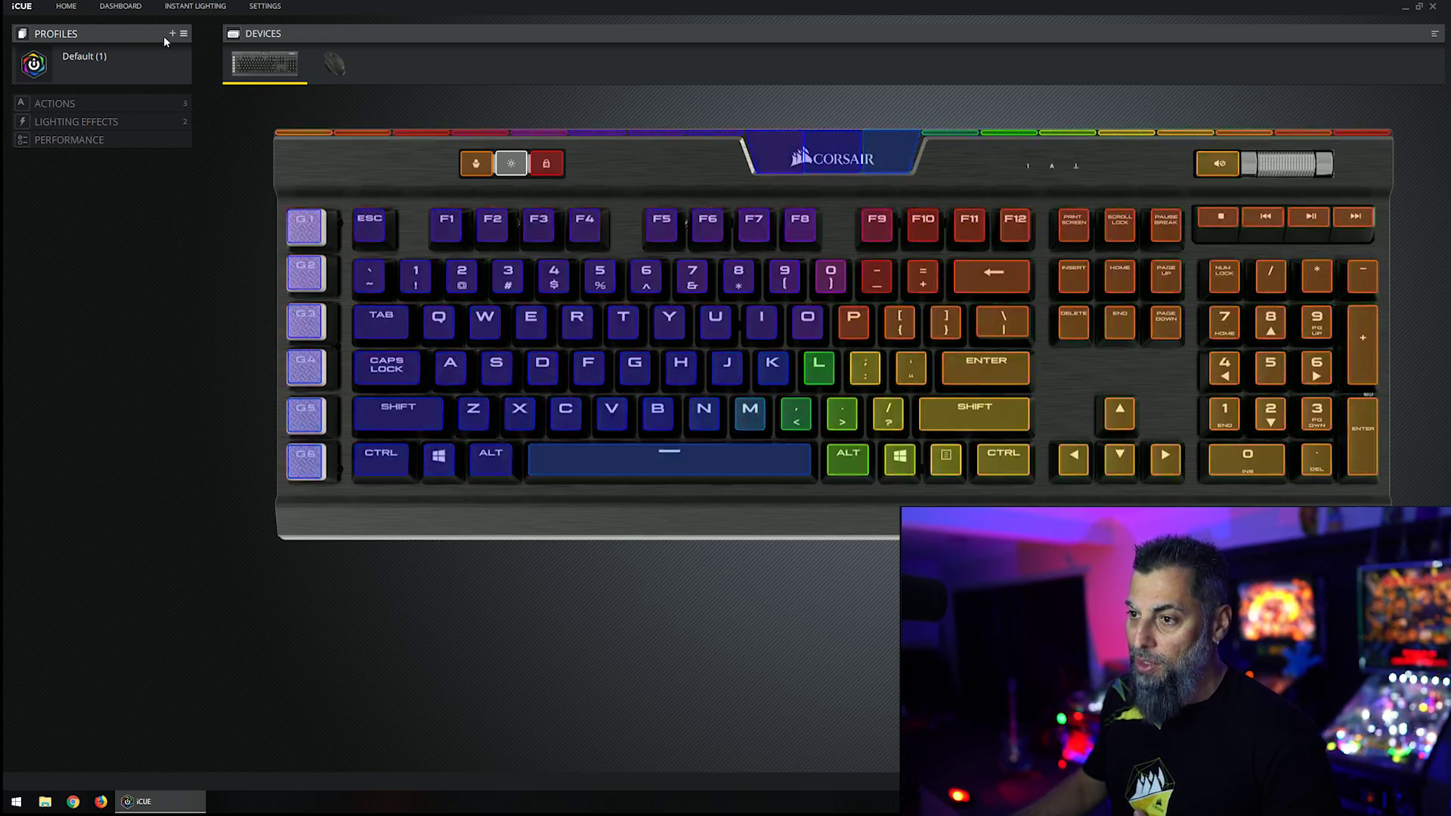
Step: Create Profile 12 and expand its empty Lighting Effects section
click(171, 34)
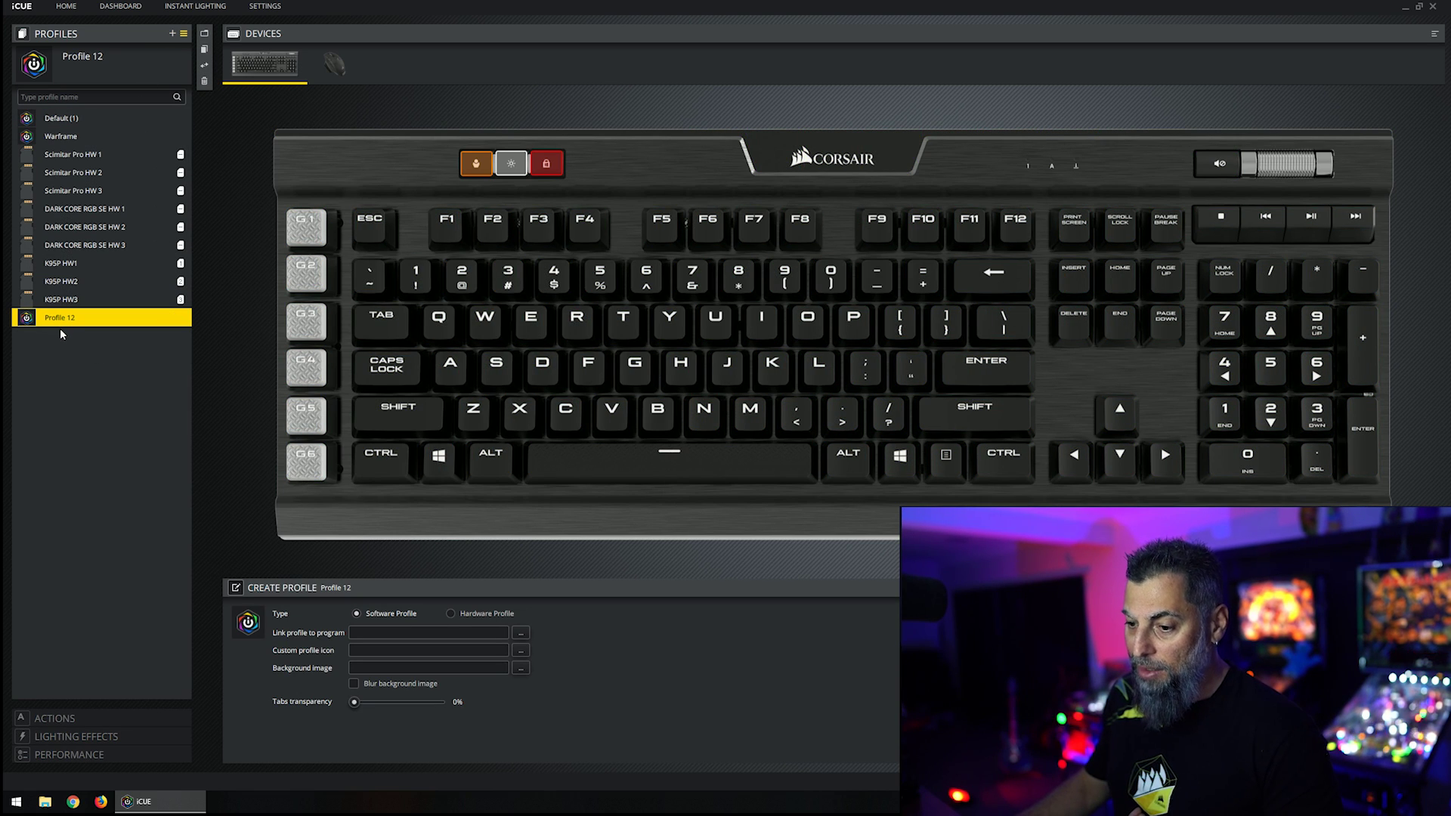
click(125, 741)
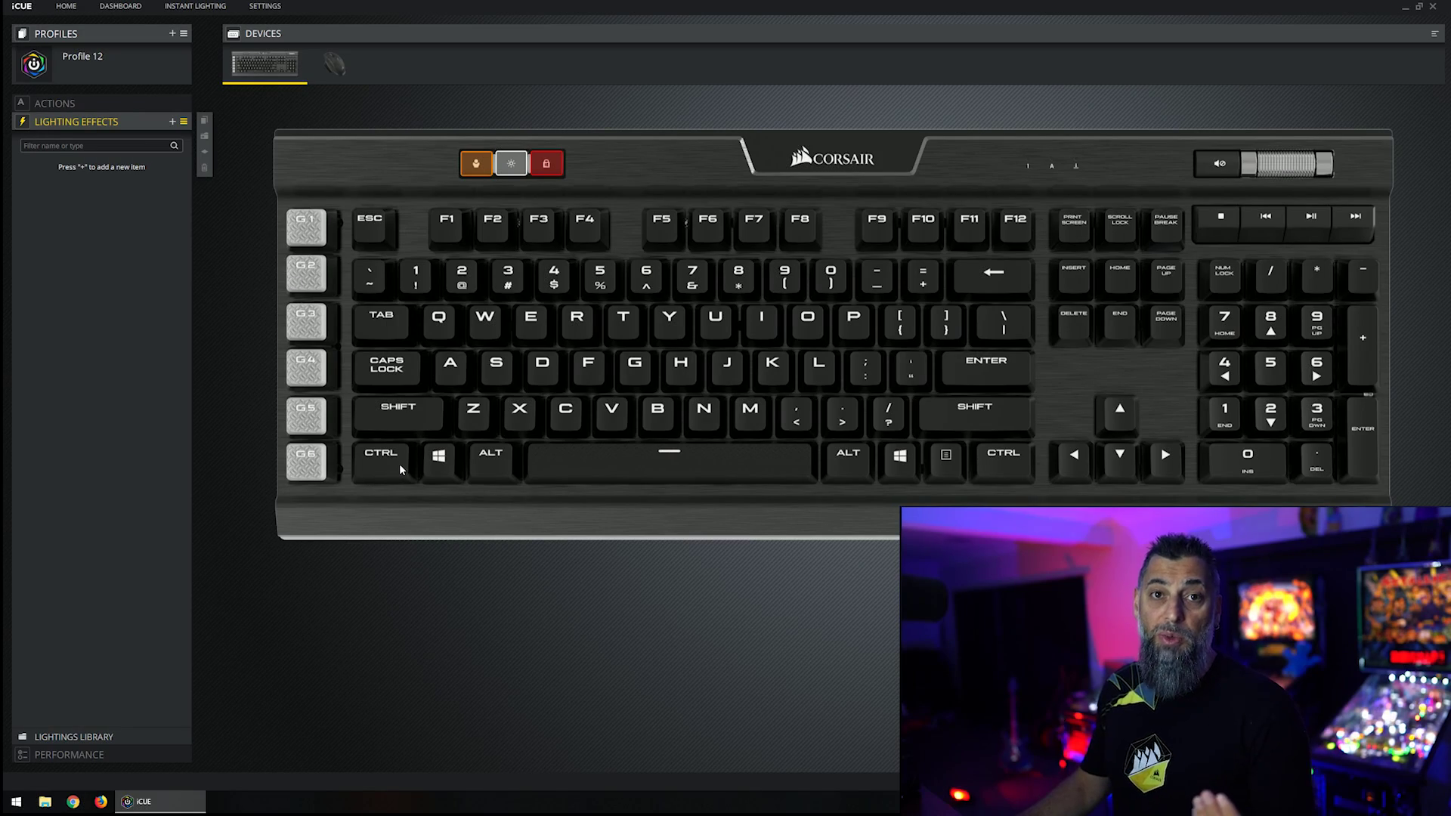
Step: Add a Spiral Rainbow layer restricted to the W, A, S, D and 1–5 keys
click(172, 122)
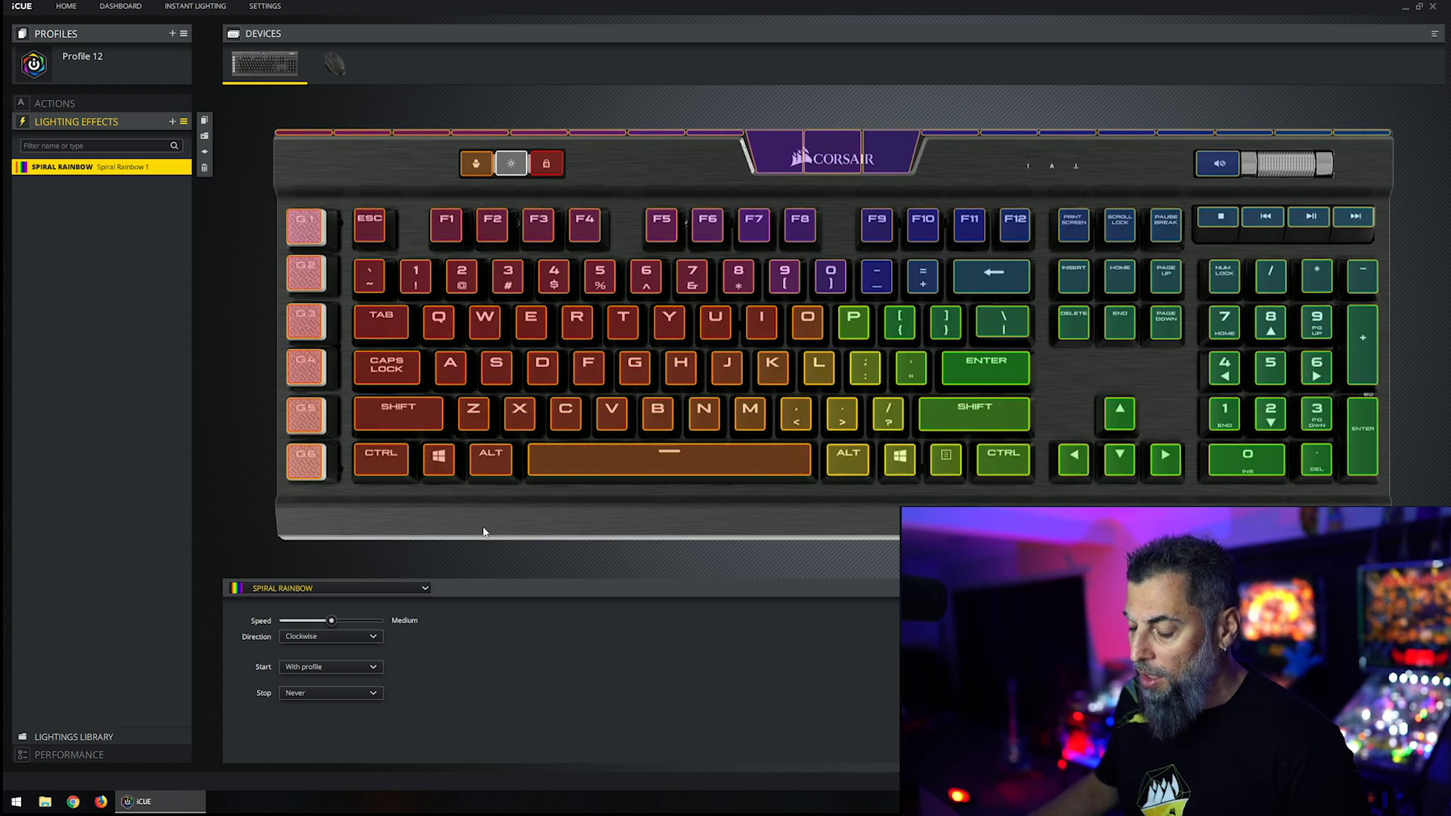
click(491, 460)
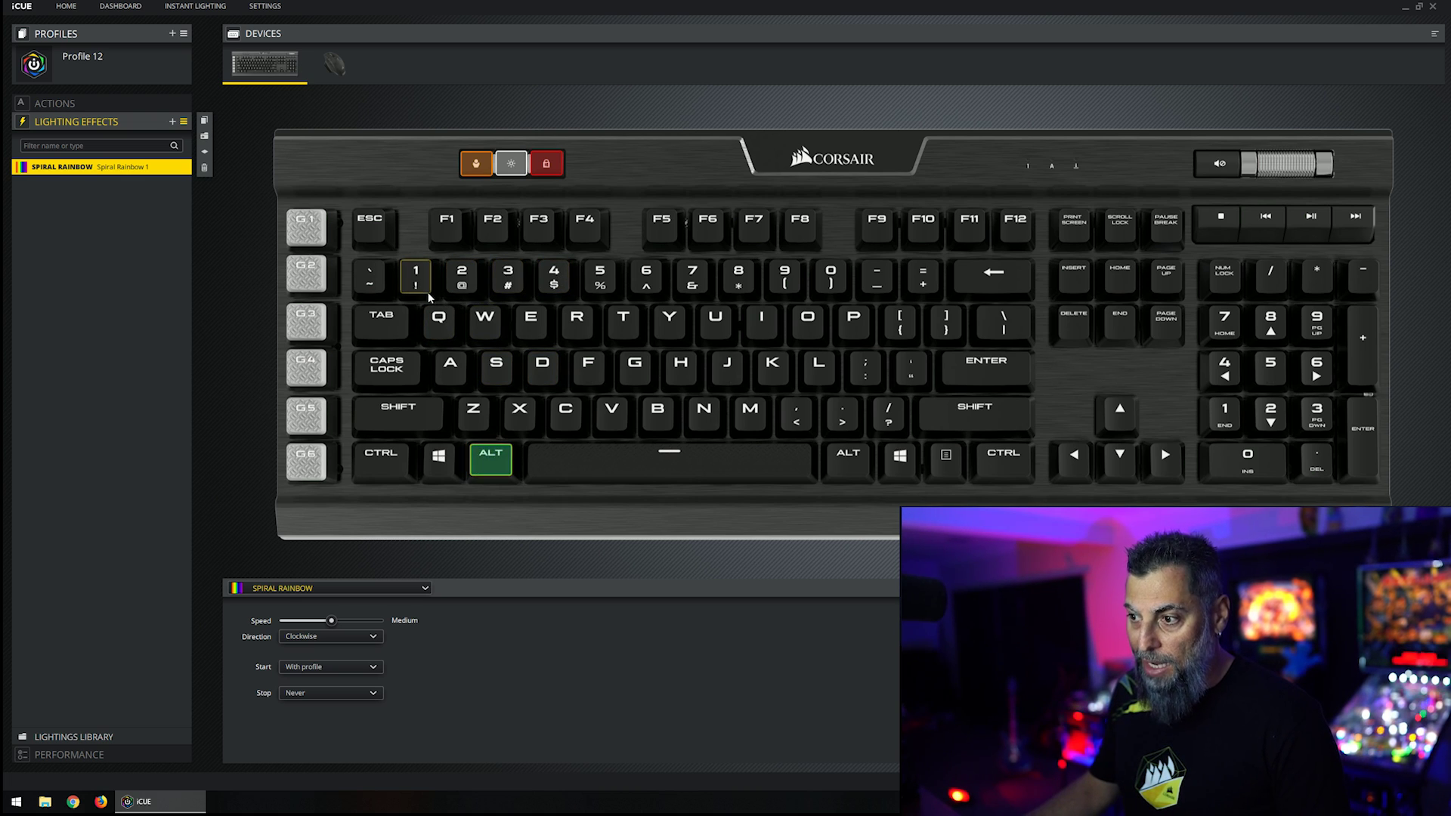
drag(324, 198, 1039, 487)
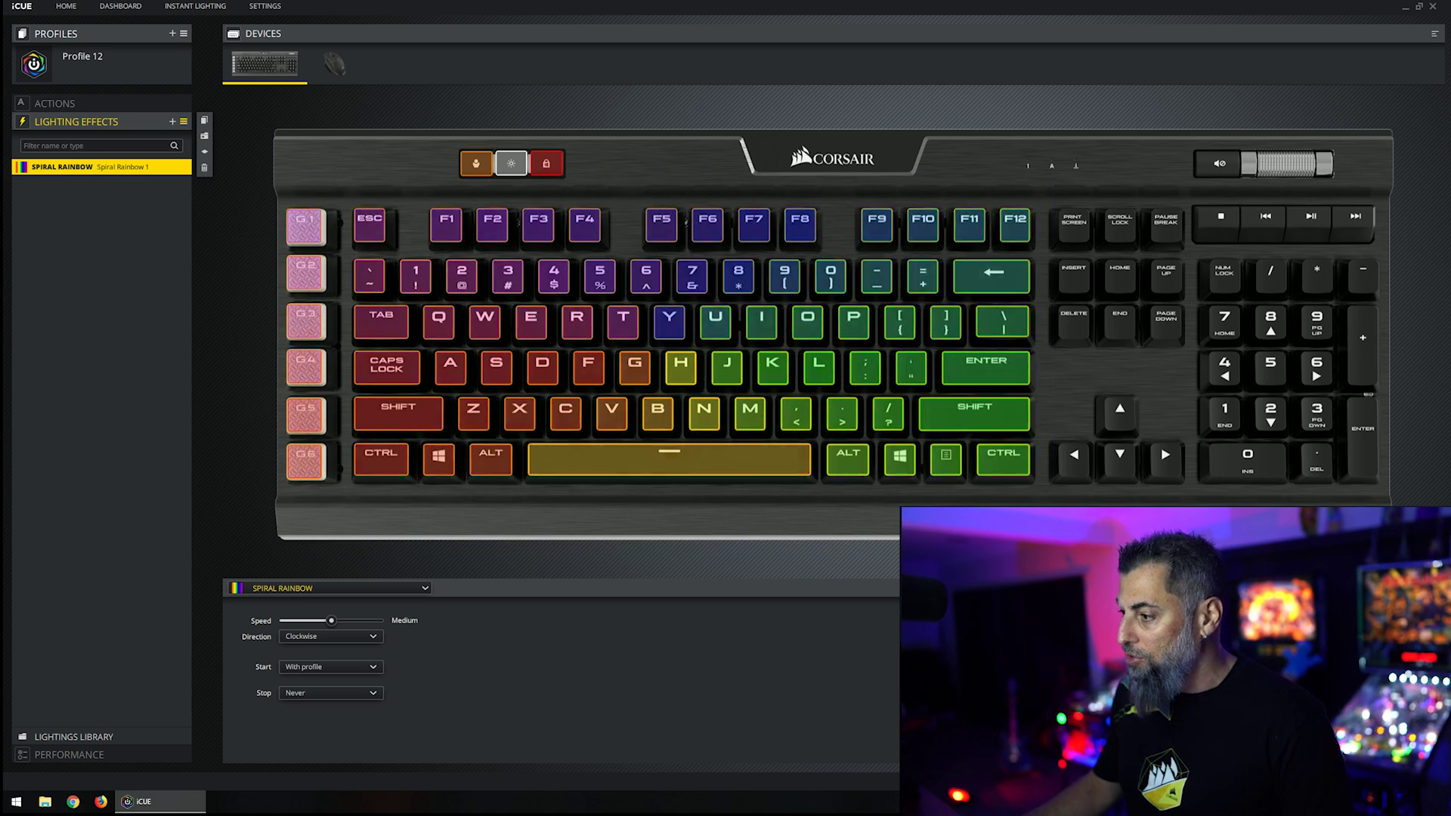
click(414, 185)
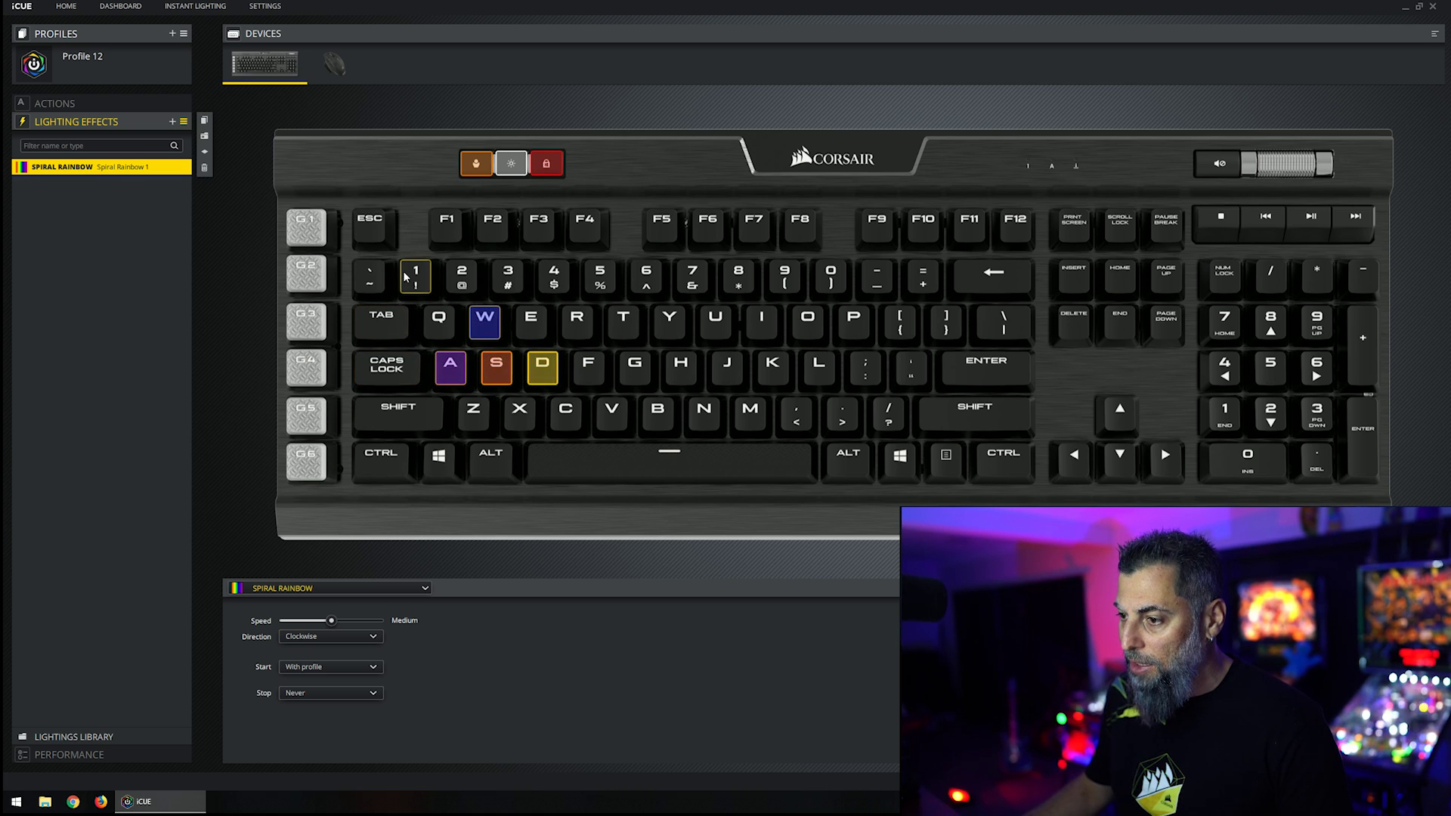
mouse_move(418, 281)
mouse_down()
mouse_move(600, 281)
mouse_move(560, 302)
mouse_up()
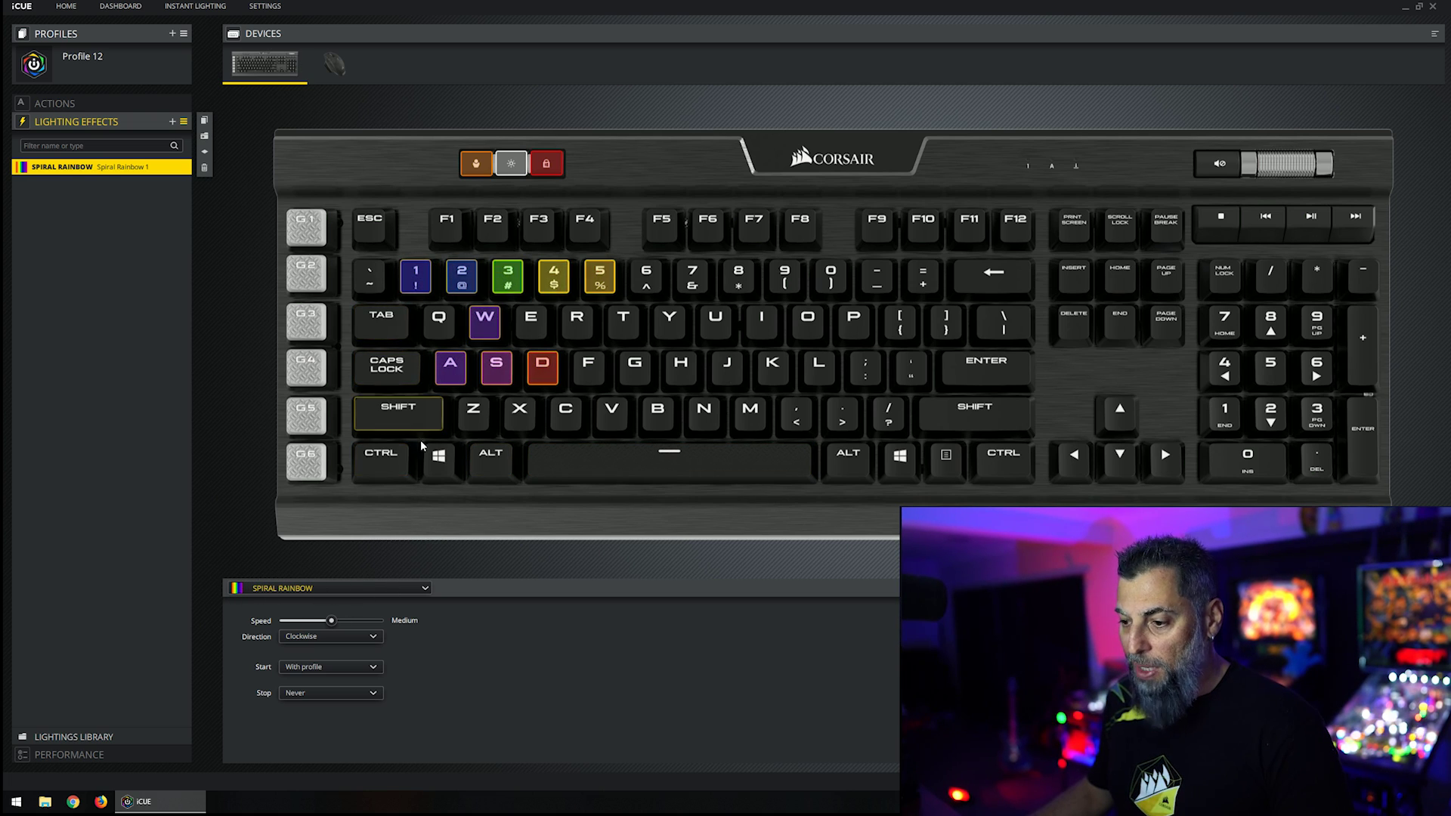
Step: Change the layer to Static Color yellow (225, 255, 0) and check its opacity
click(373, 589)
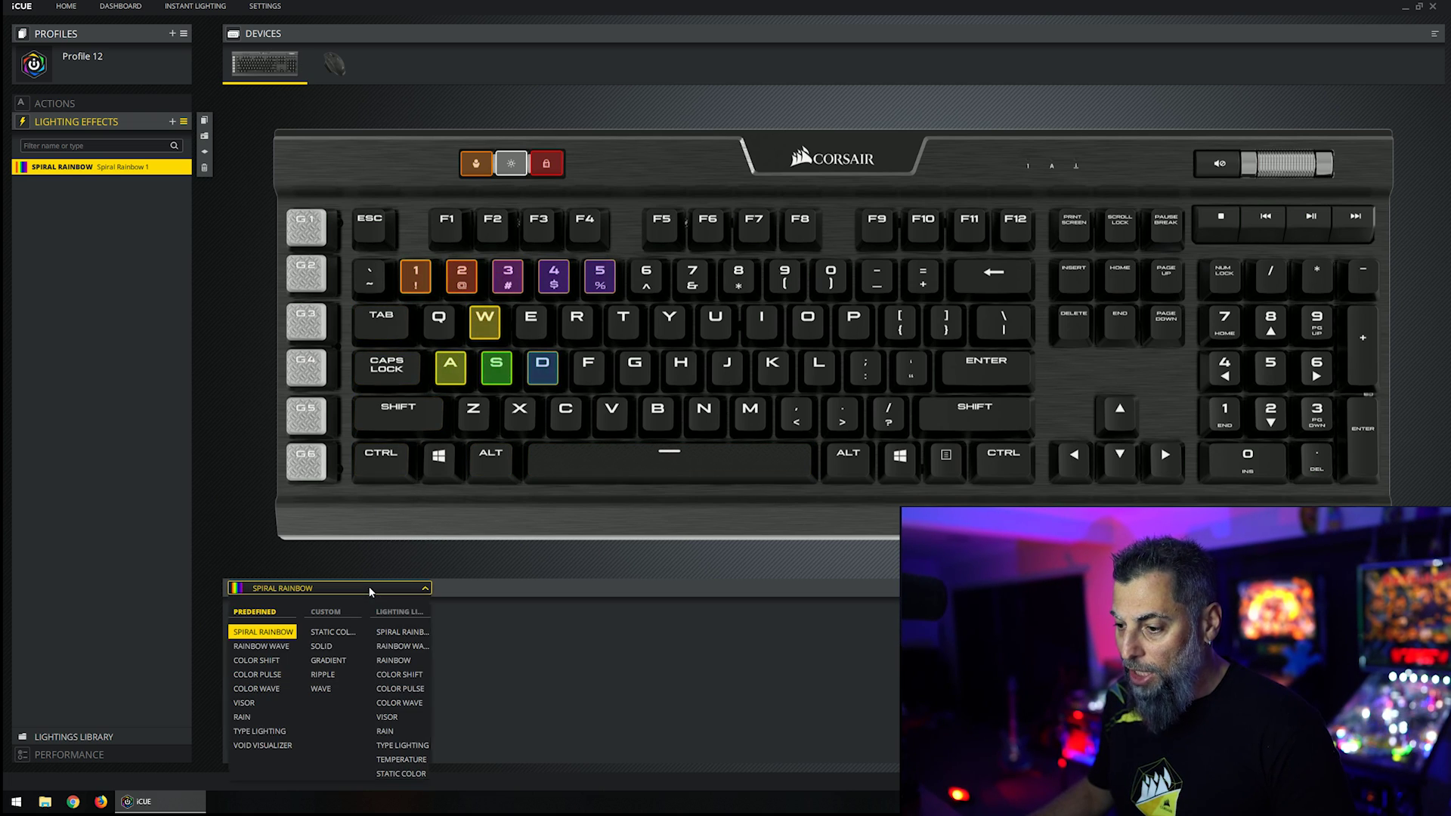
click(340, 635)
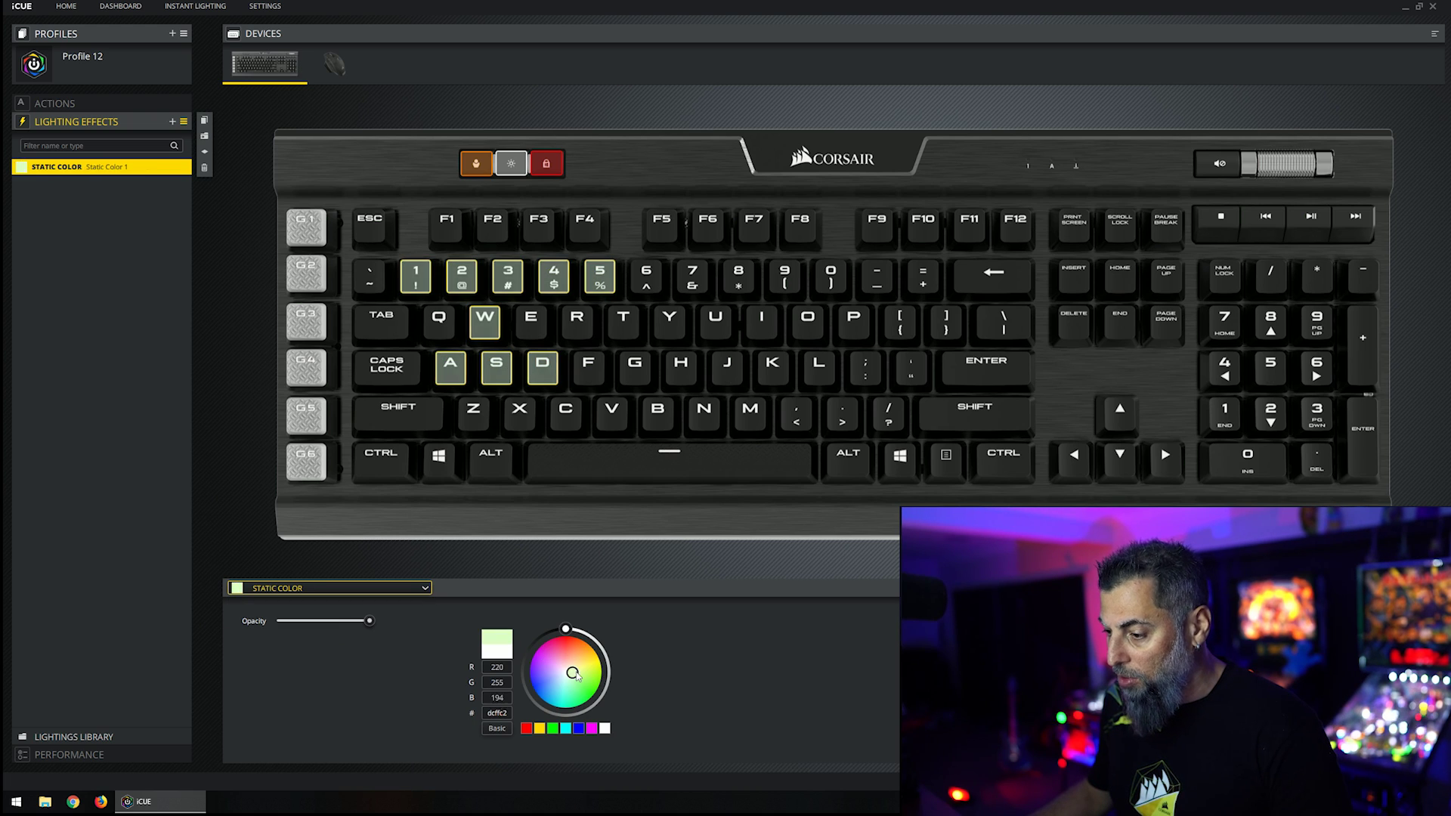
drag(579, 674, 605, 662)
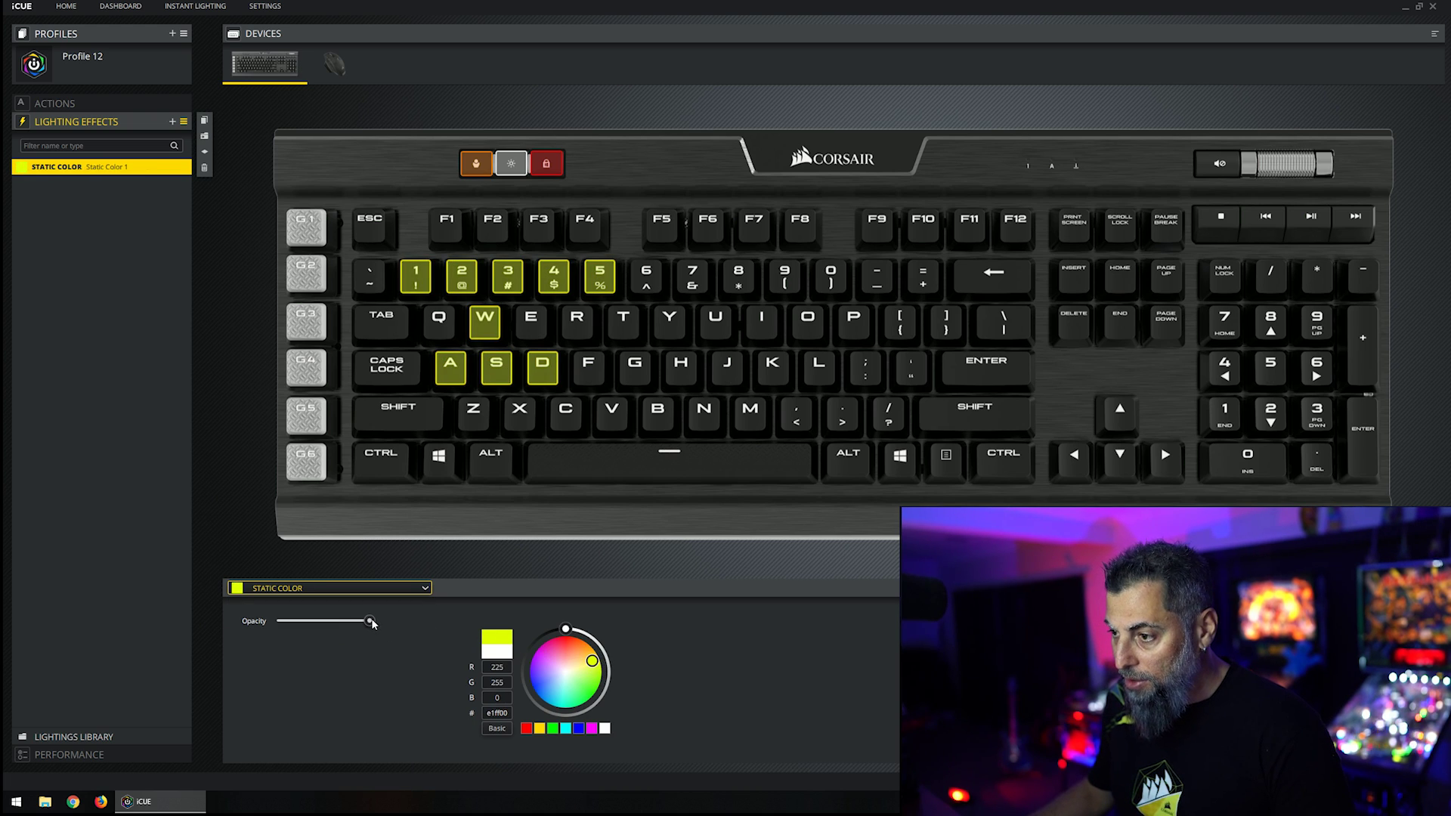
mouse_move(369, 621)
mouse_down()
mouse_move(274, 629)
mouse_move(368, 637)
mouse_up()
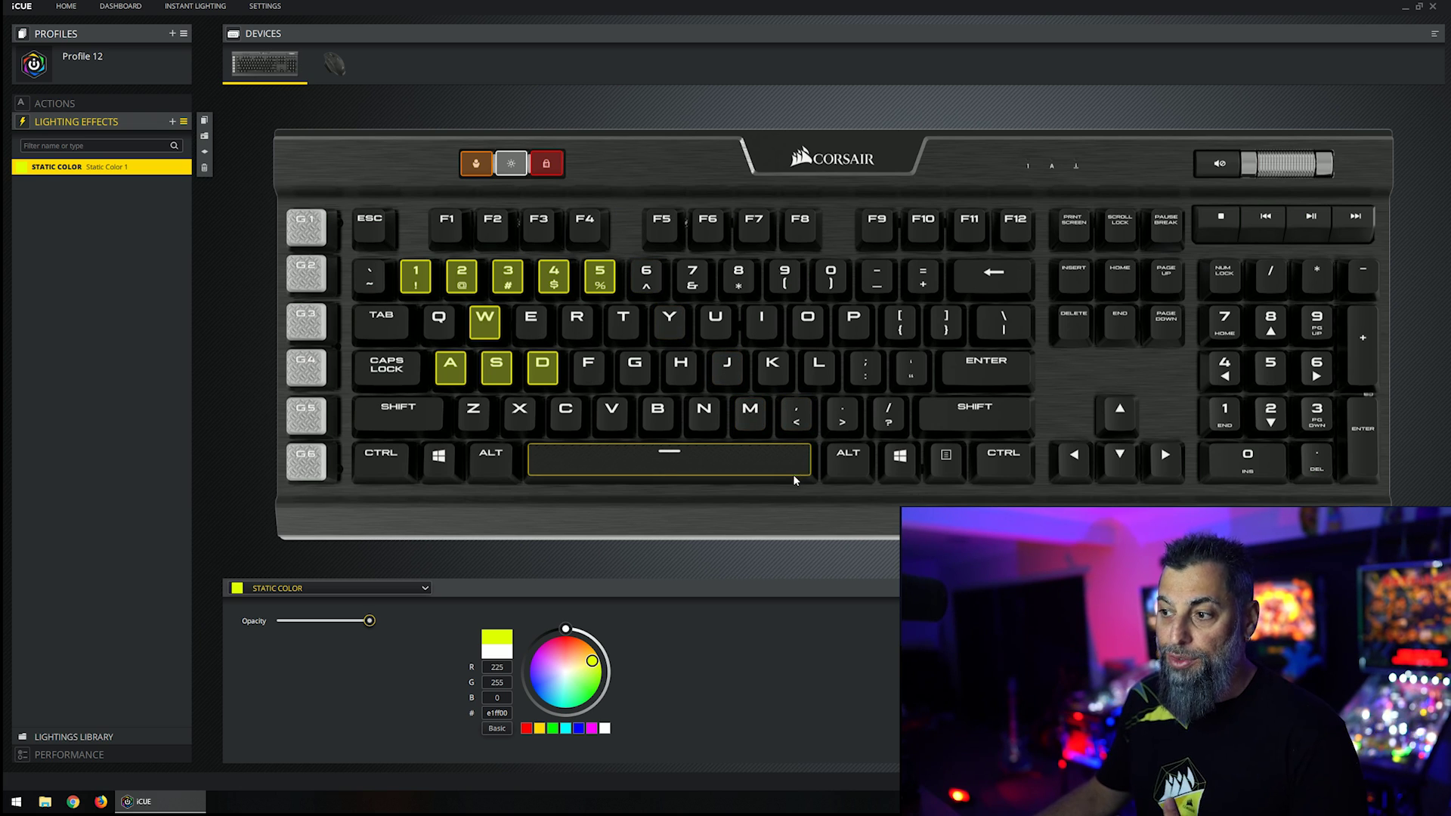
Step: Add a second layer covering Q, E, R, G, C and left Shift, Ctrl, Alt
click(172, 121)
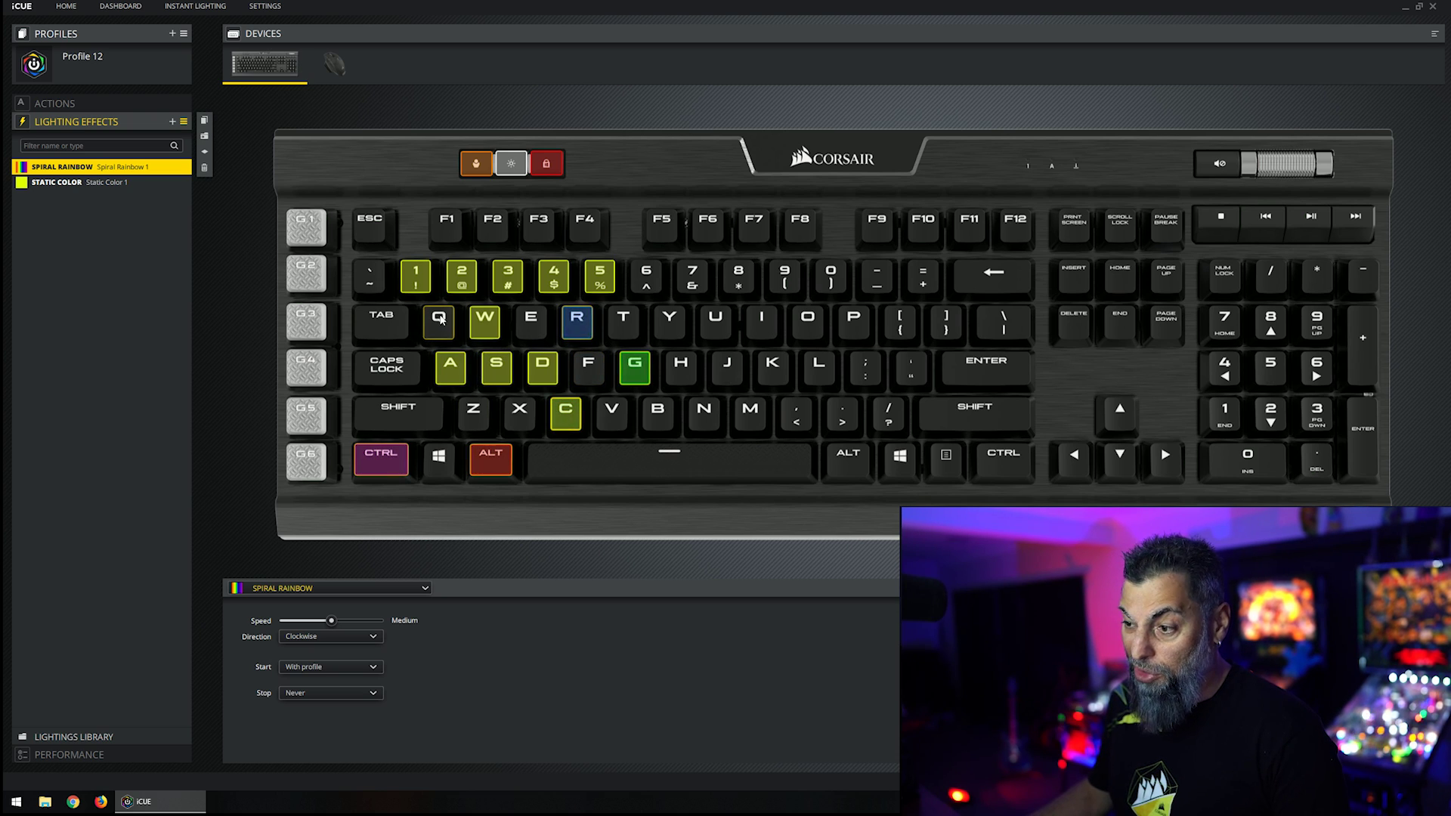
click(439, 318)
click(532, 319)
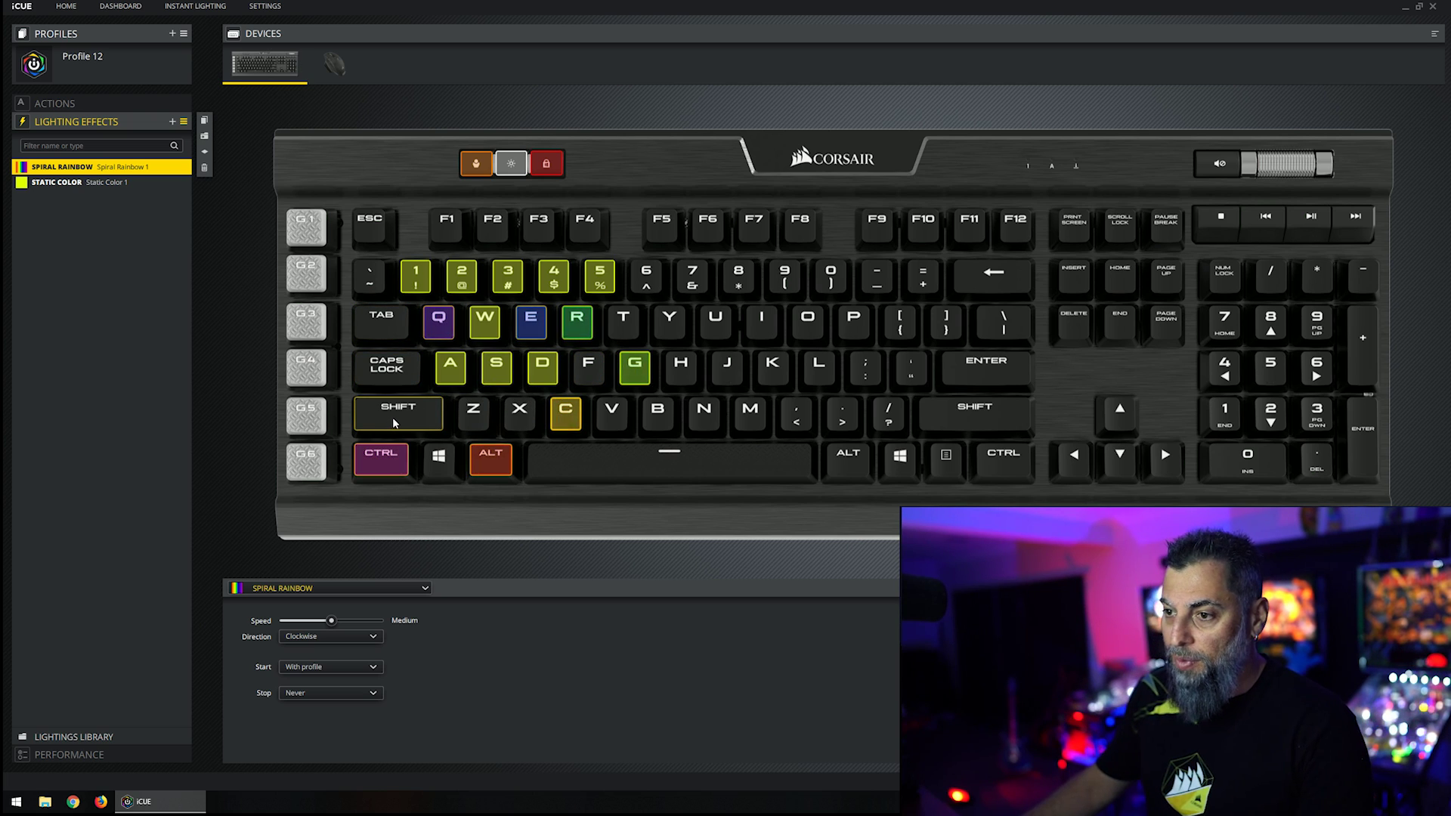
click(367, 424)
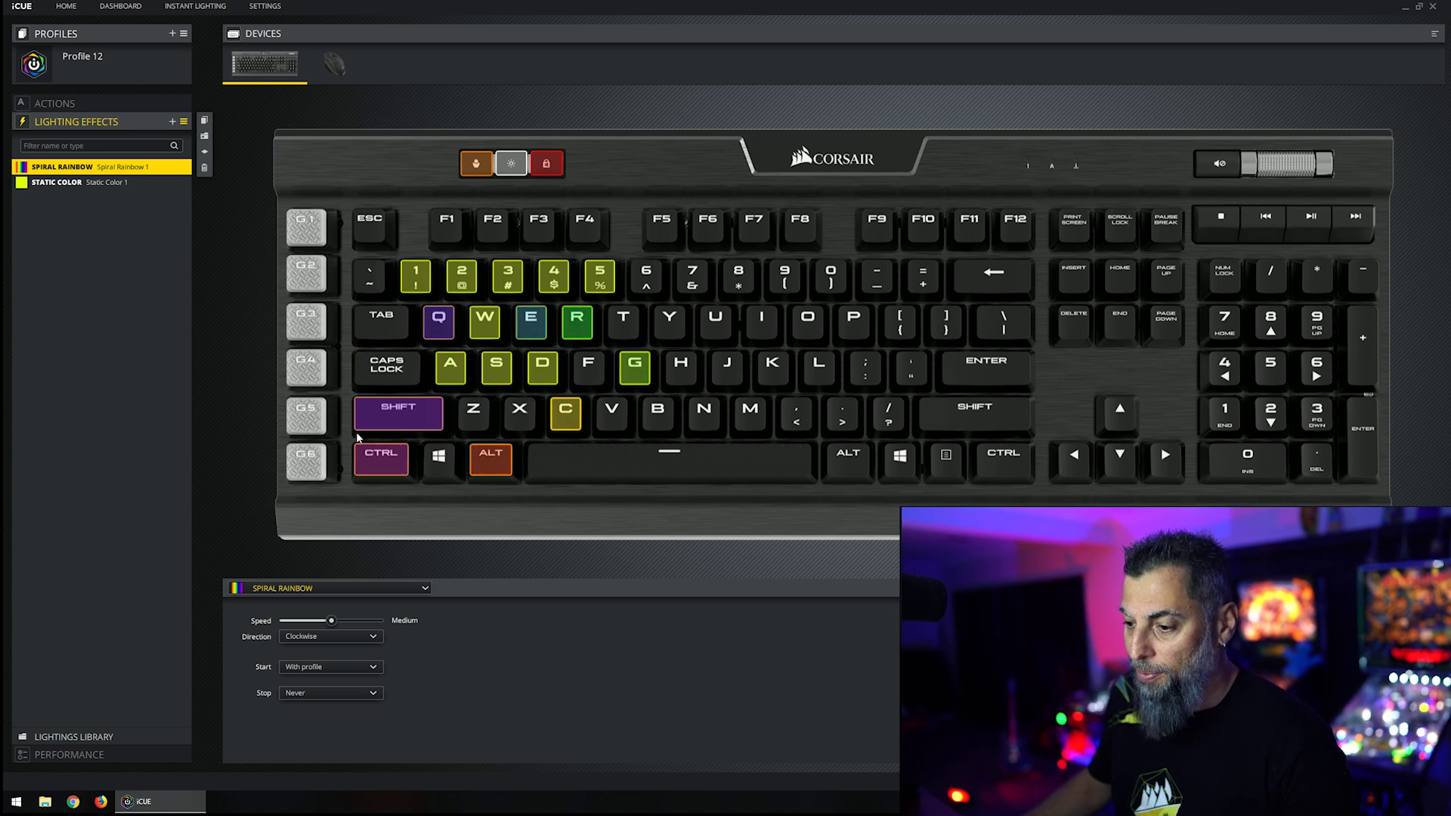
Step: Make the second layer Static Color blue (0, 20, 255)
click(357, 588)
click(350, 632)
drag(567, 673, 541, 691)
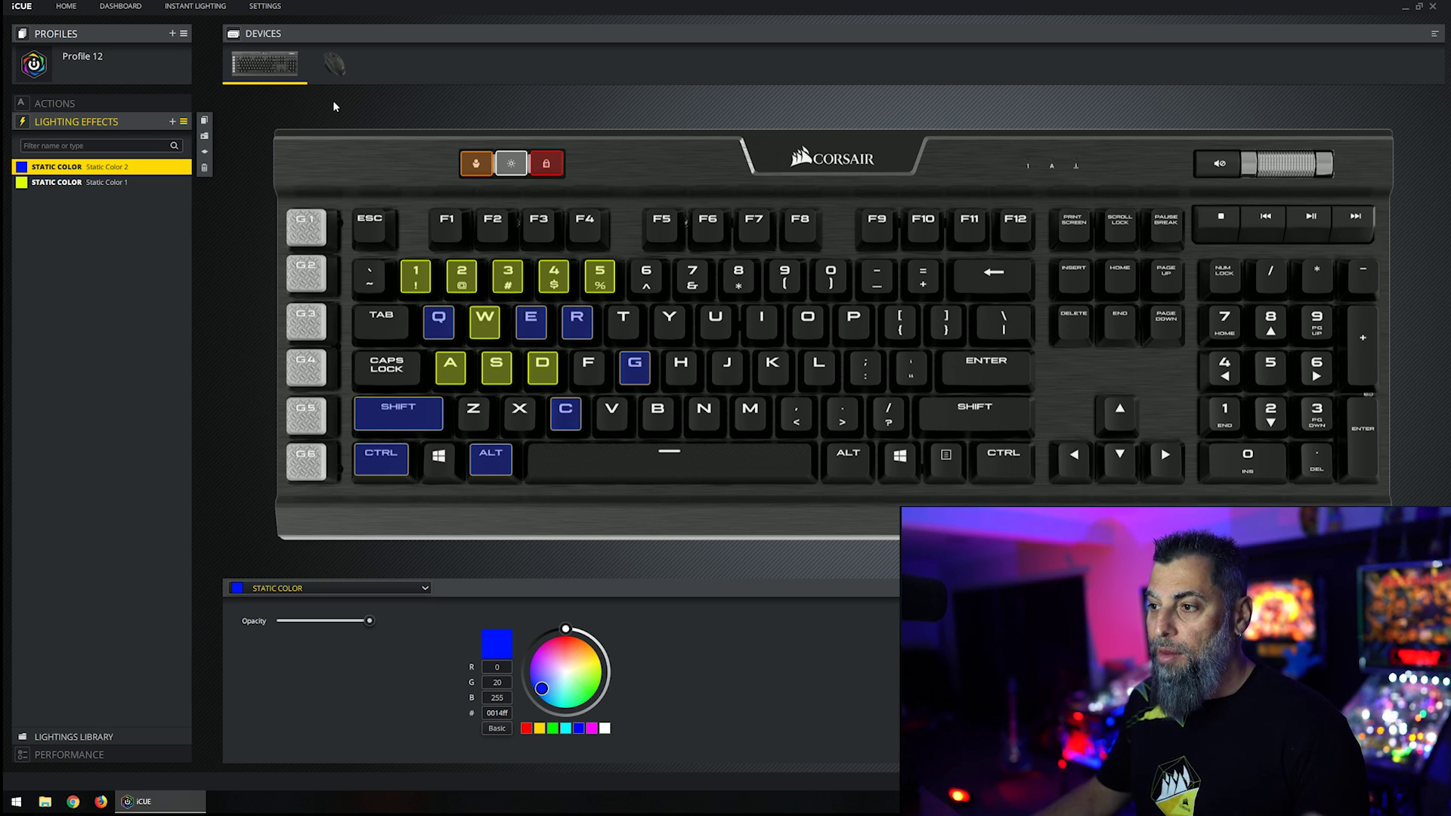
Step: Add a third layer, clear its keys, and set it to the Visor effect
click(203, 138)
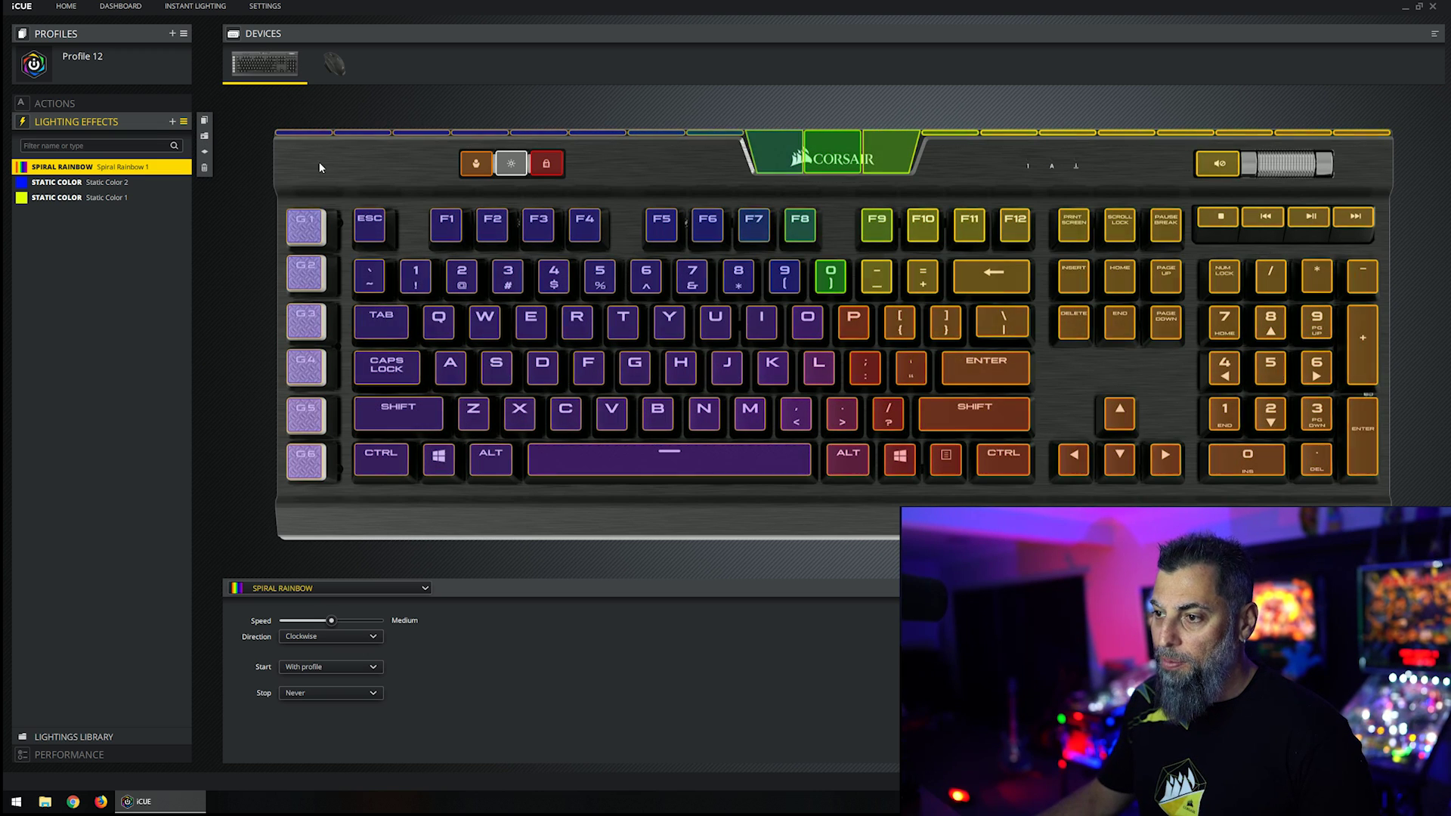
click(319, 162)
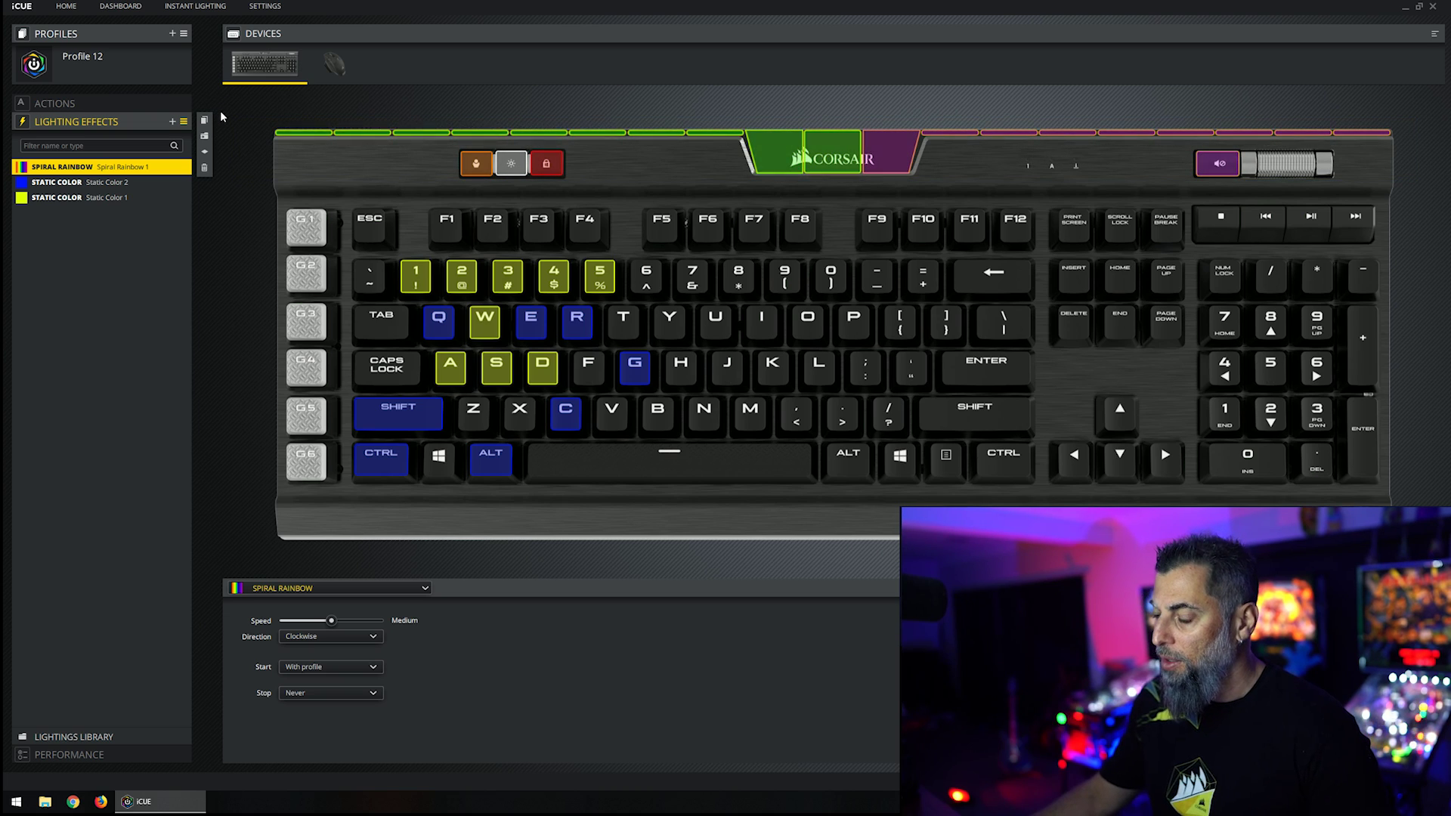
click(333, 591)
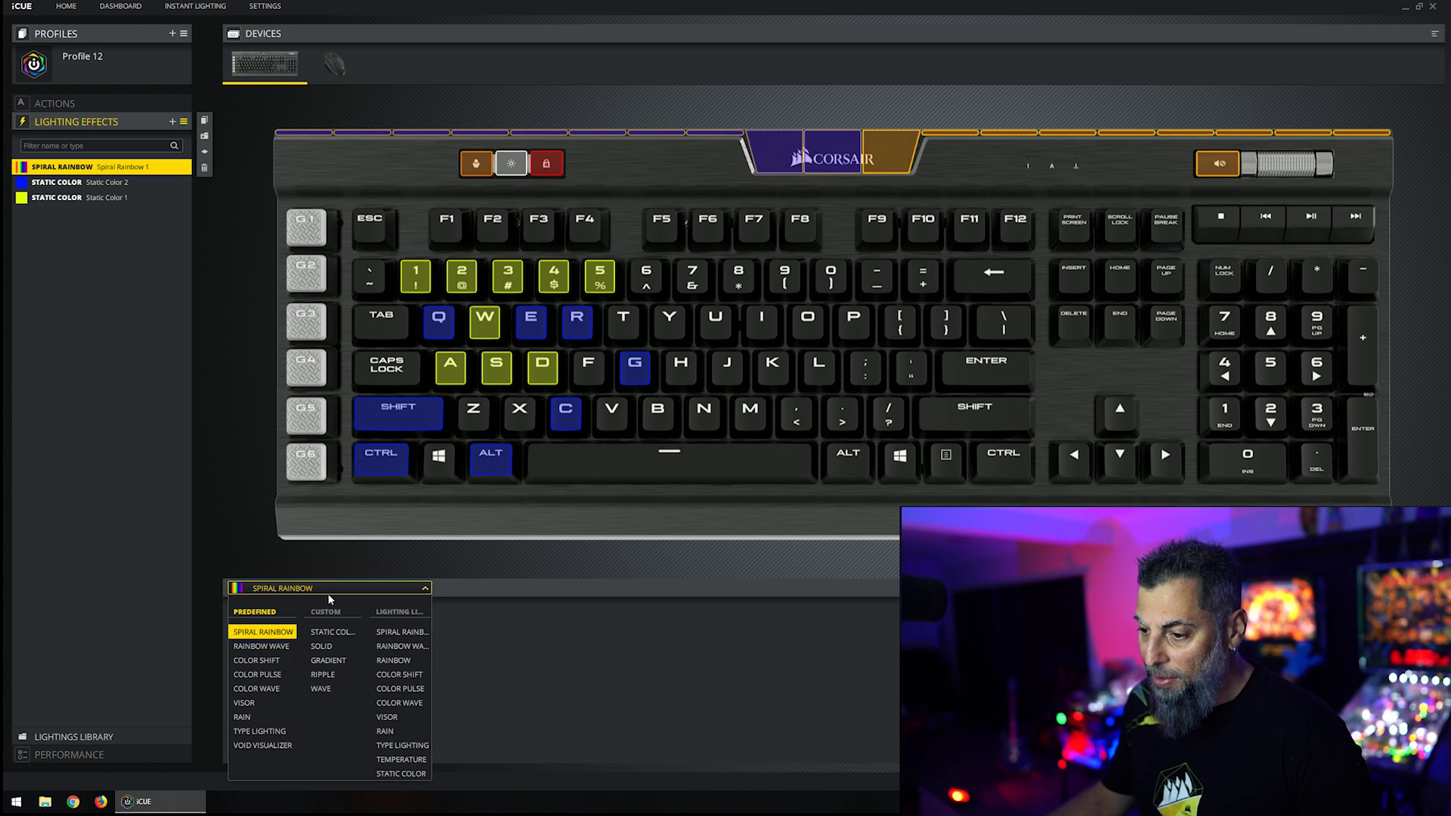
click(278, 705)
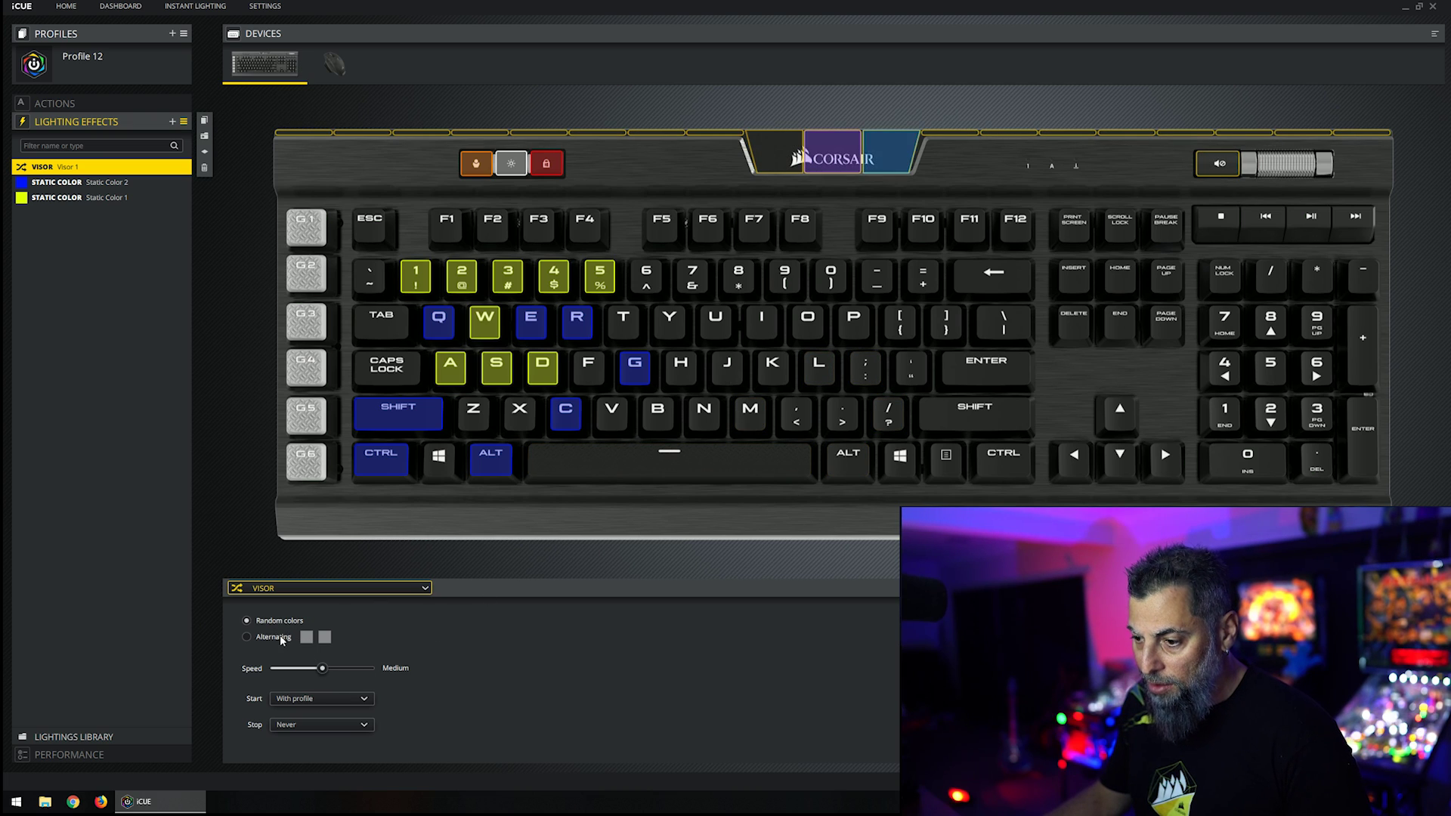
Step: Set the Visor to Alternating colours with green (00ff00) as the first colour
click(306, 637)
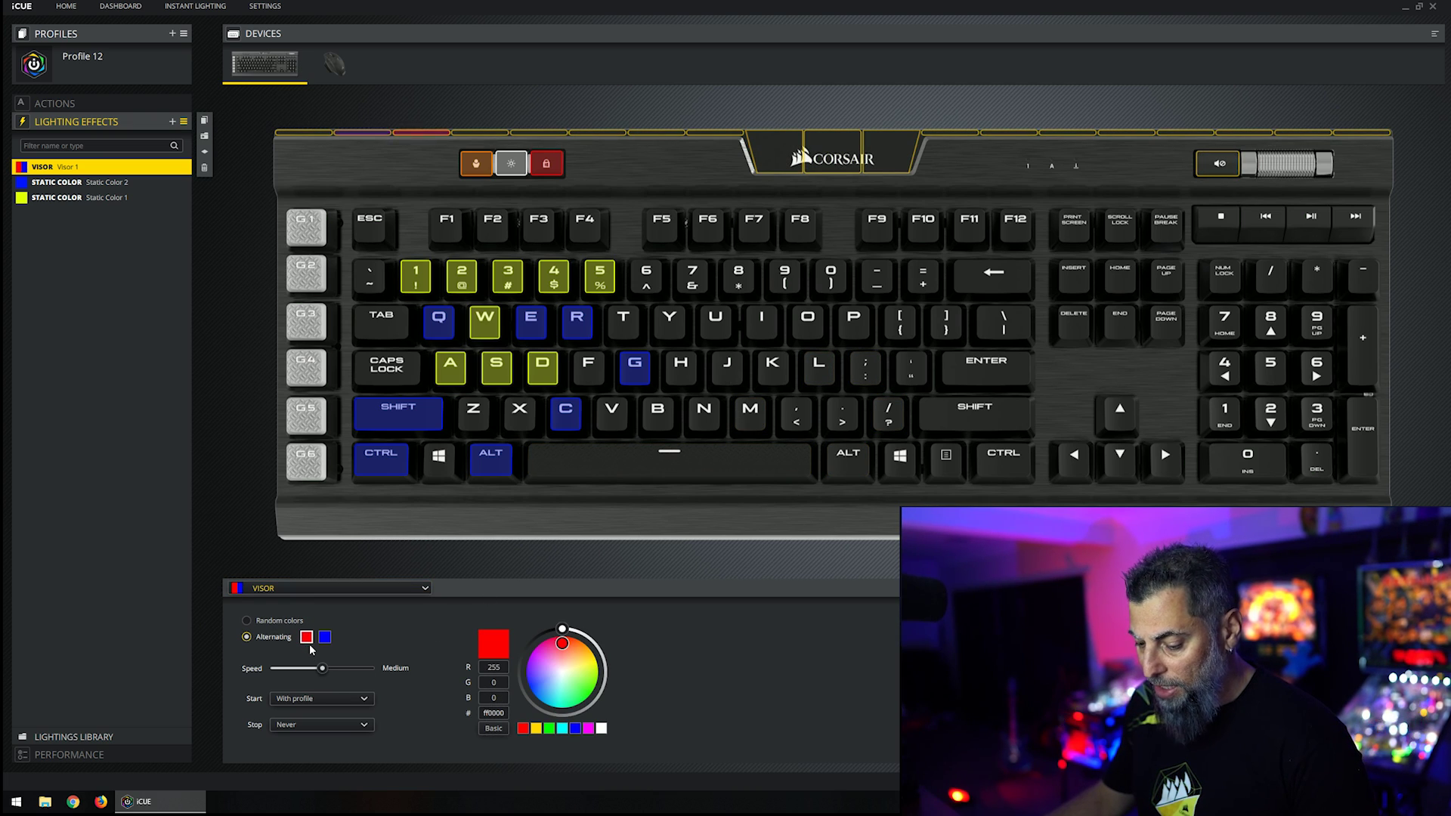
click(570, 679)
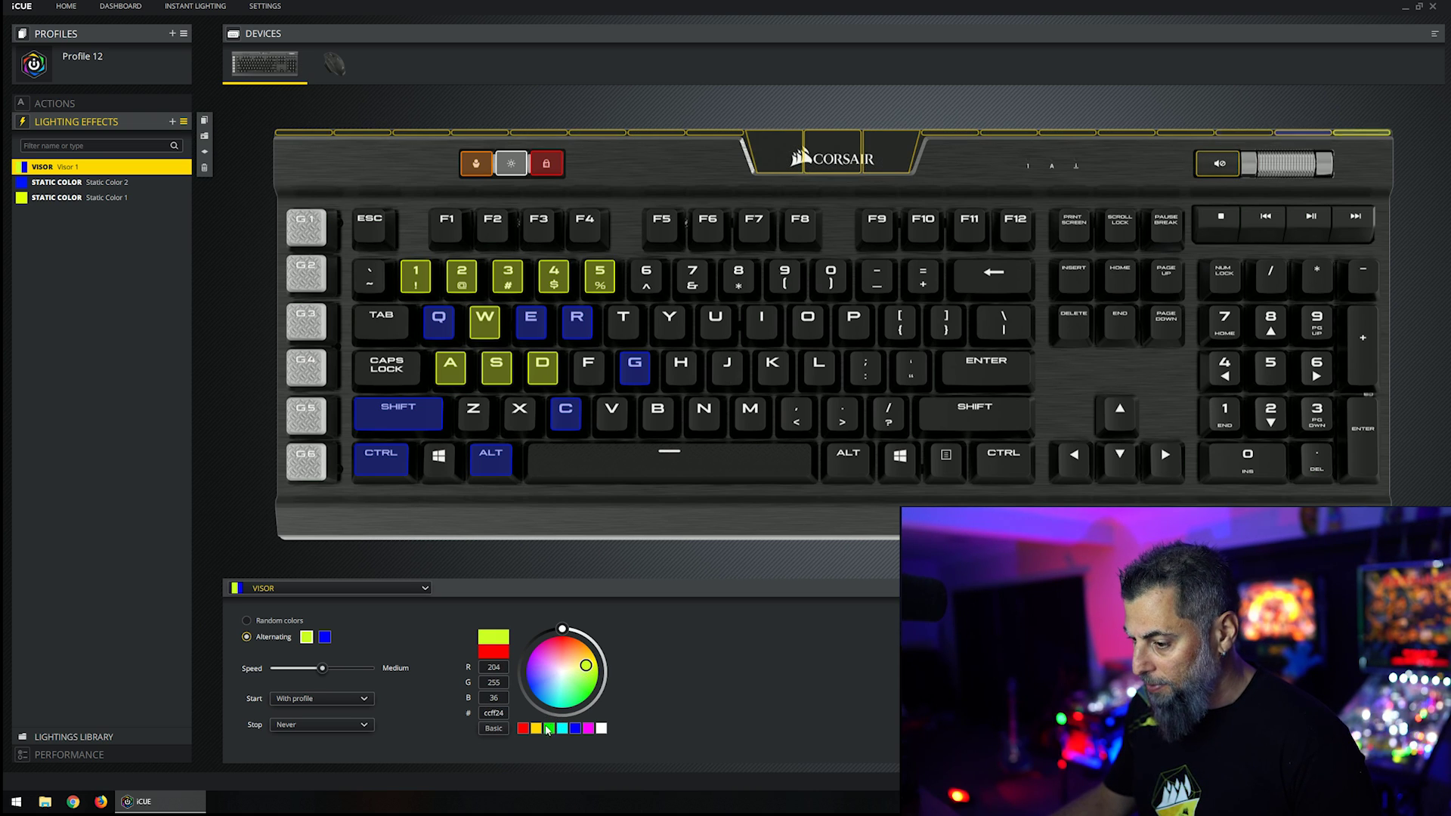
click(549, 727)
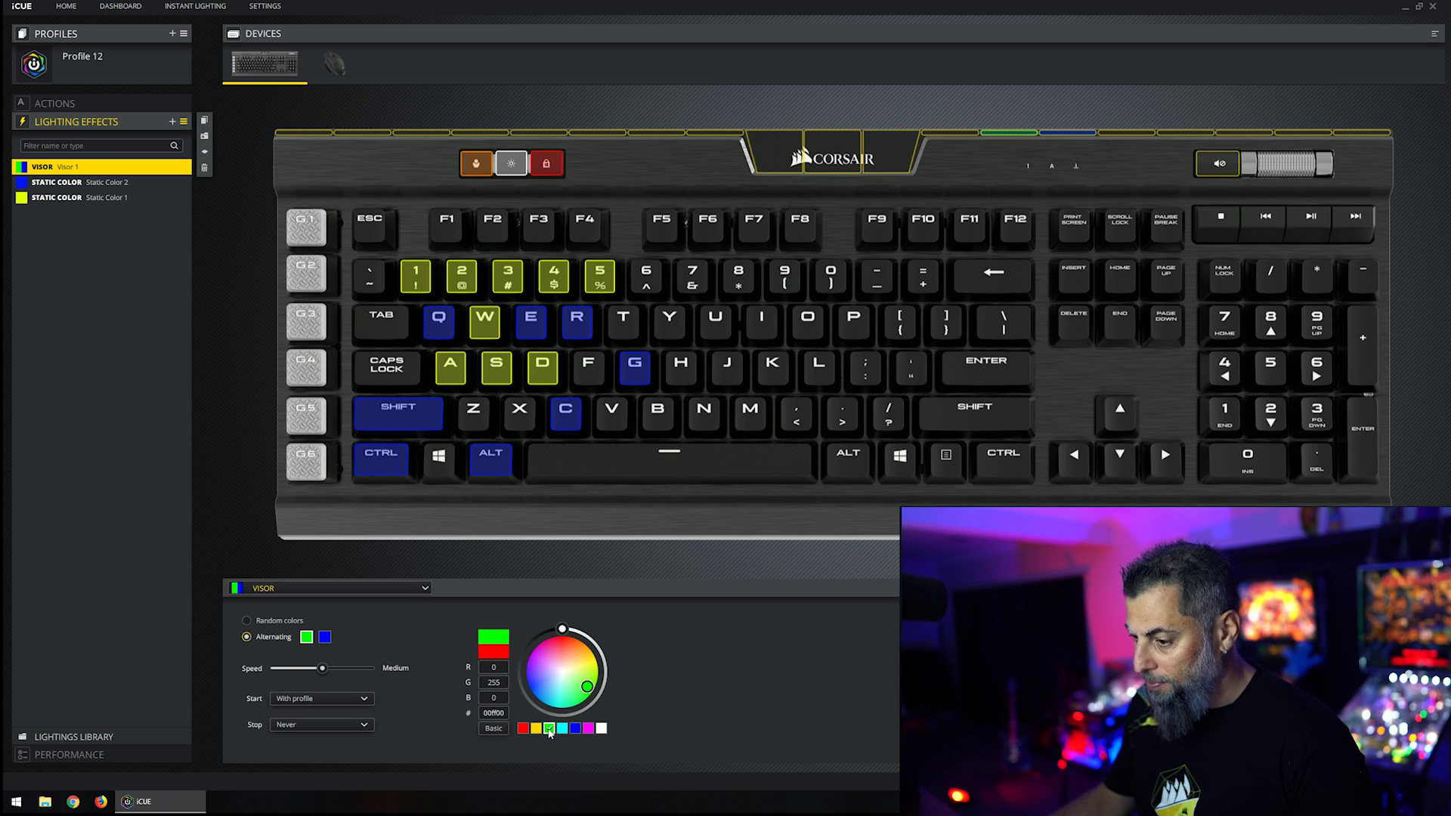
Step: Add a fourth layer on the logo zone only as white (255, 255, 255) Static Color
click(173, 121)
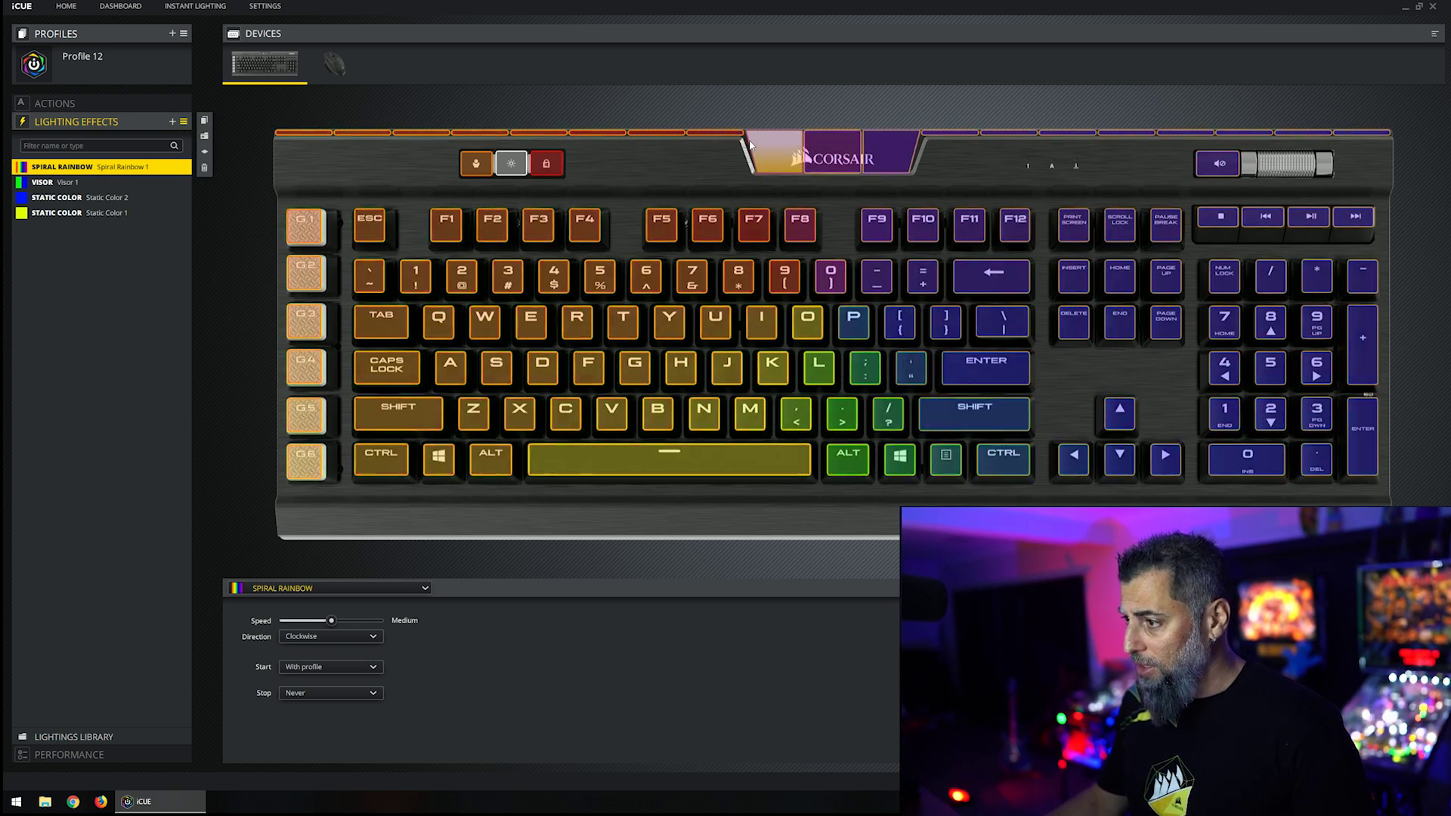
click(785, 164)
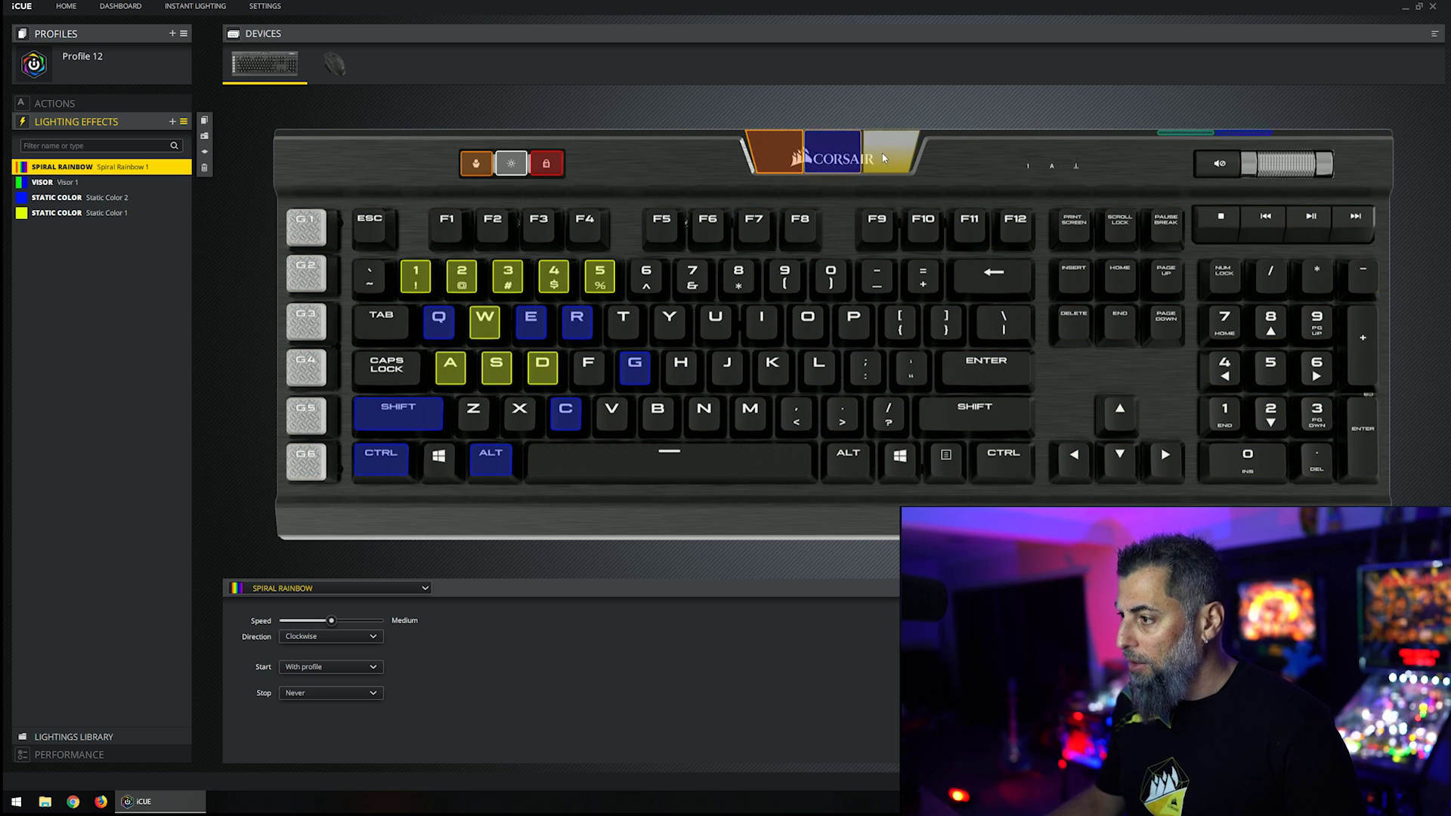
click(299, 588)
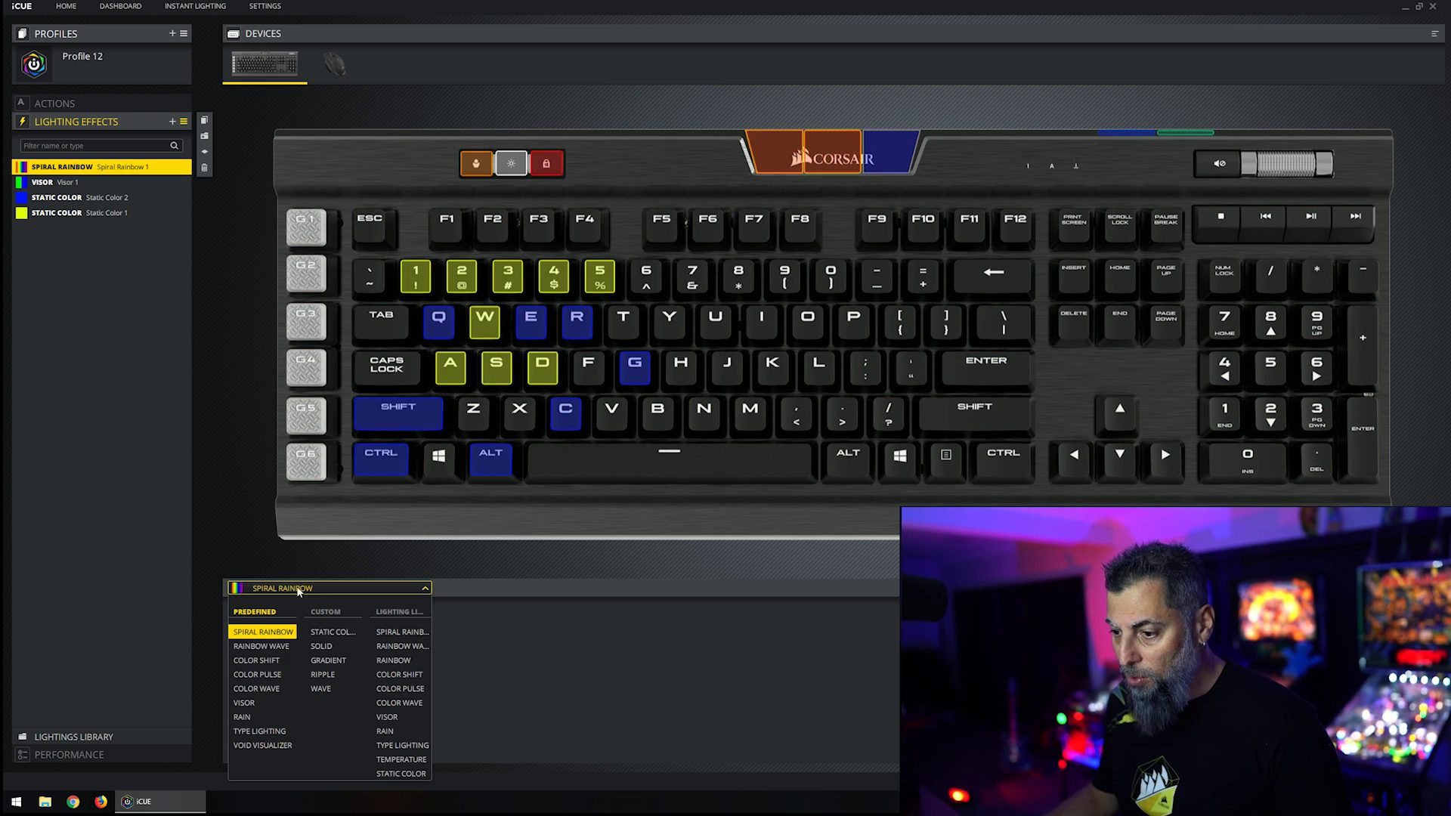
click(329, 633)
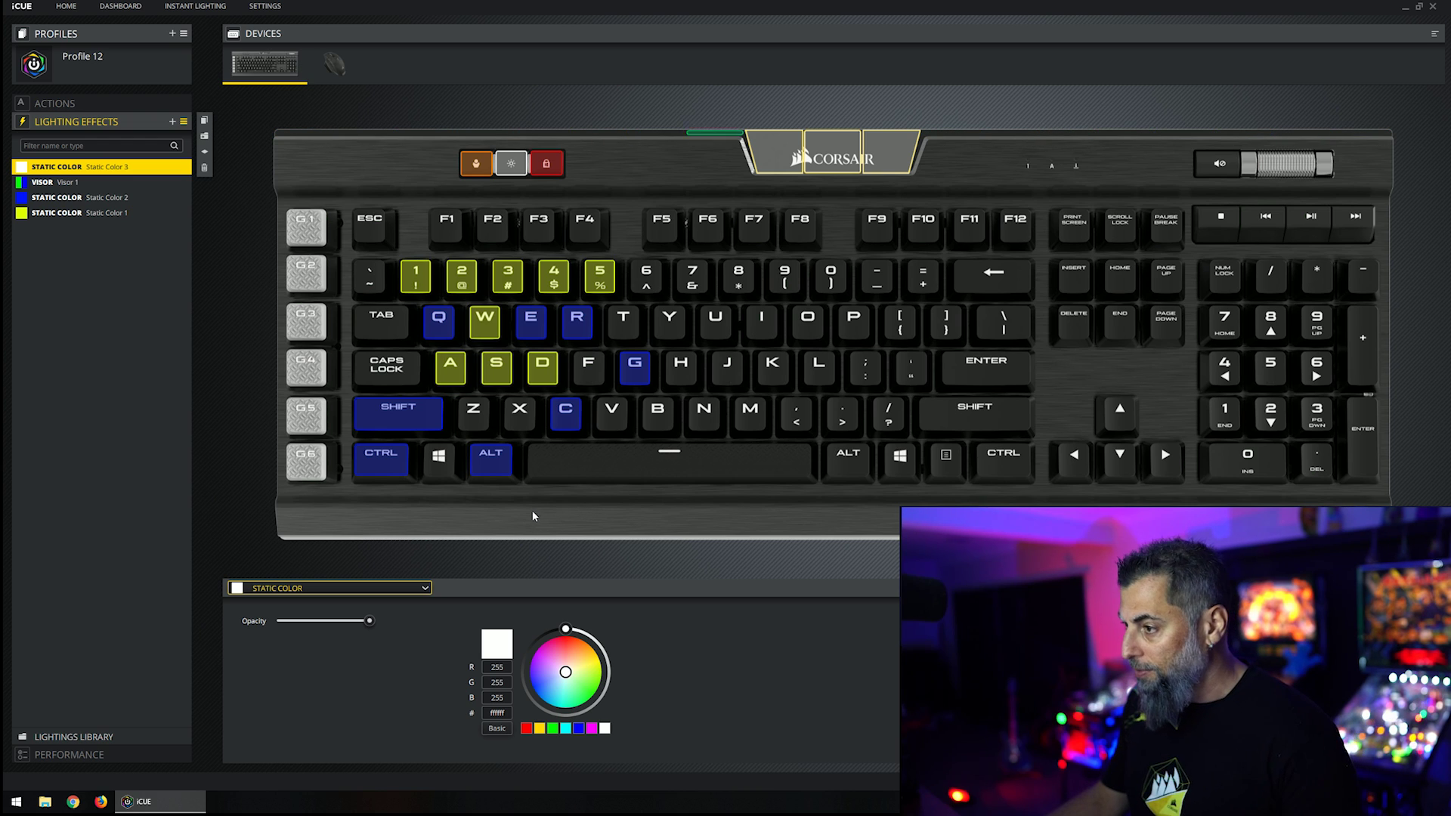
Step: Add a Spiral Rainbow 1 layer and drag it to the bottom of the list
click(171, 121)
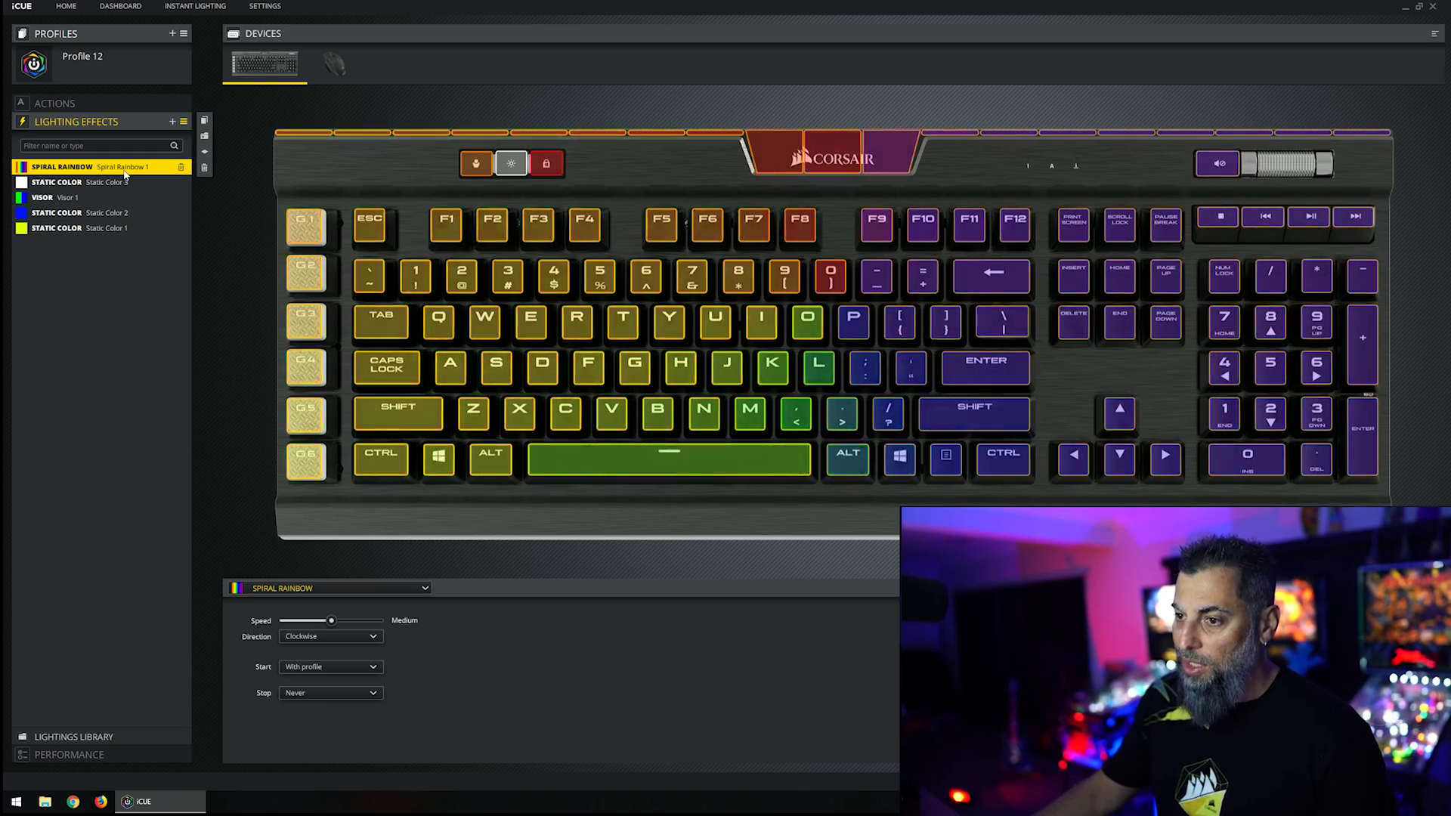
drag(123, 167, 105, 231)
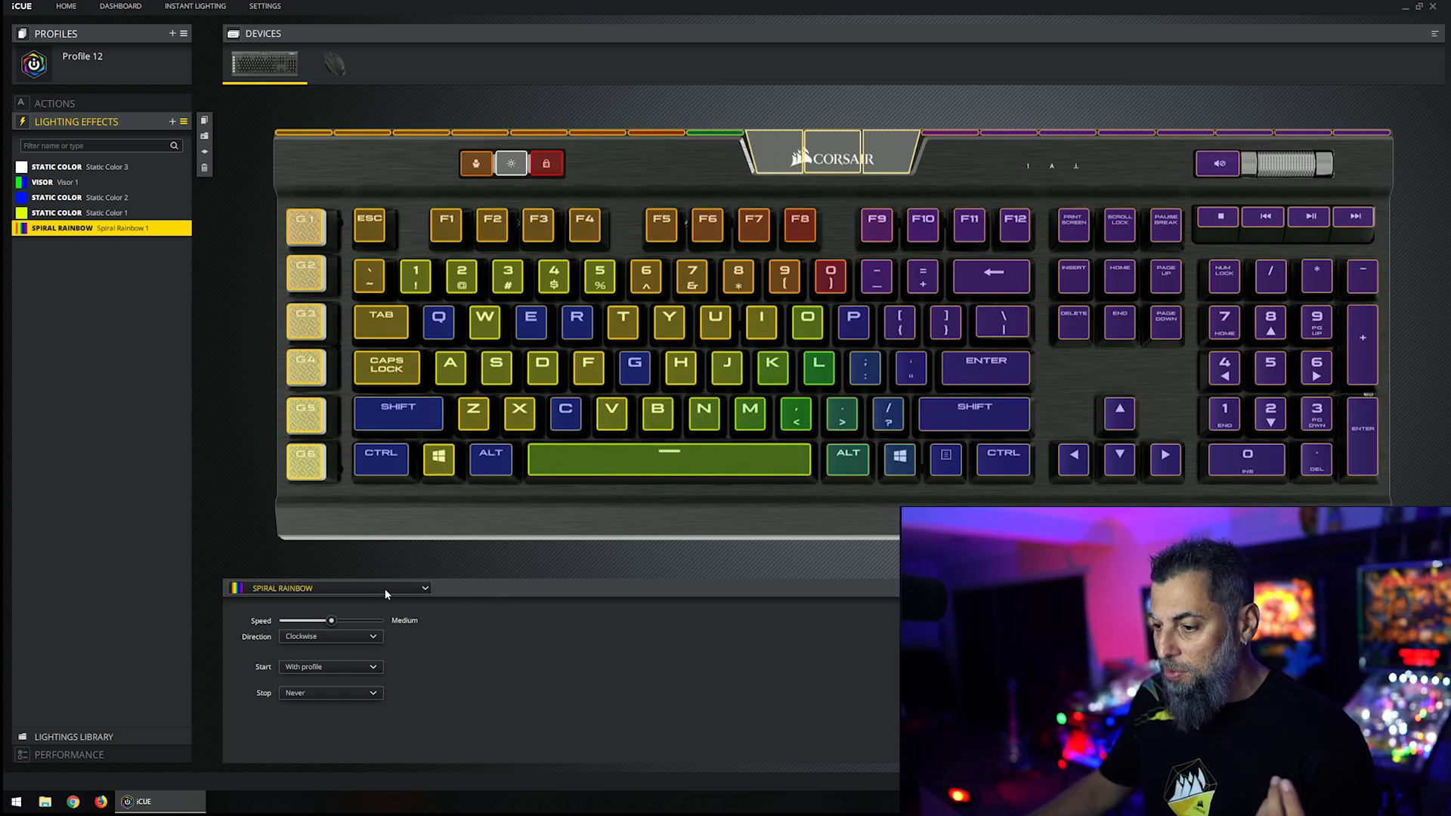
Step: Change the bottom layer to Predefined Rain and drag Rain 1 to the top
click(386, 589)
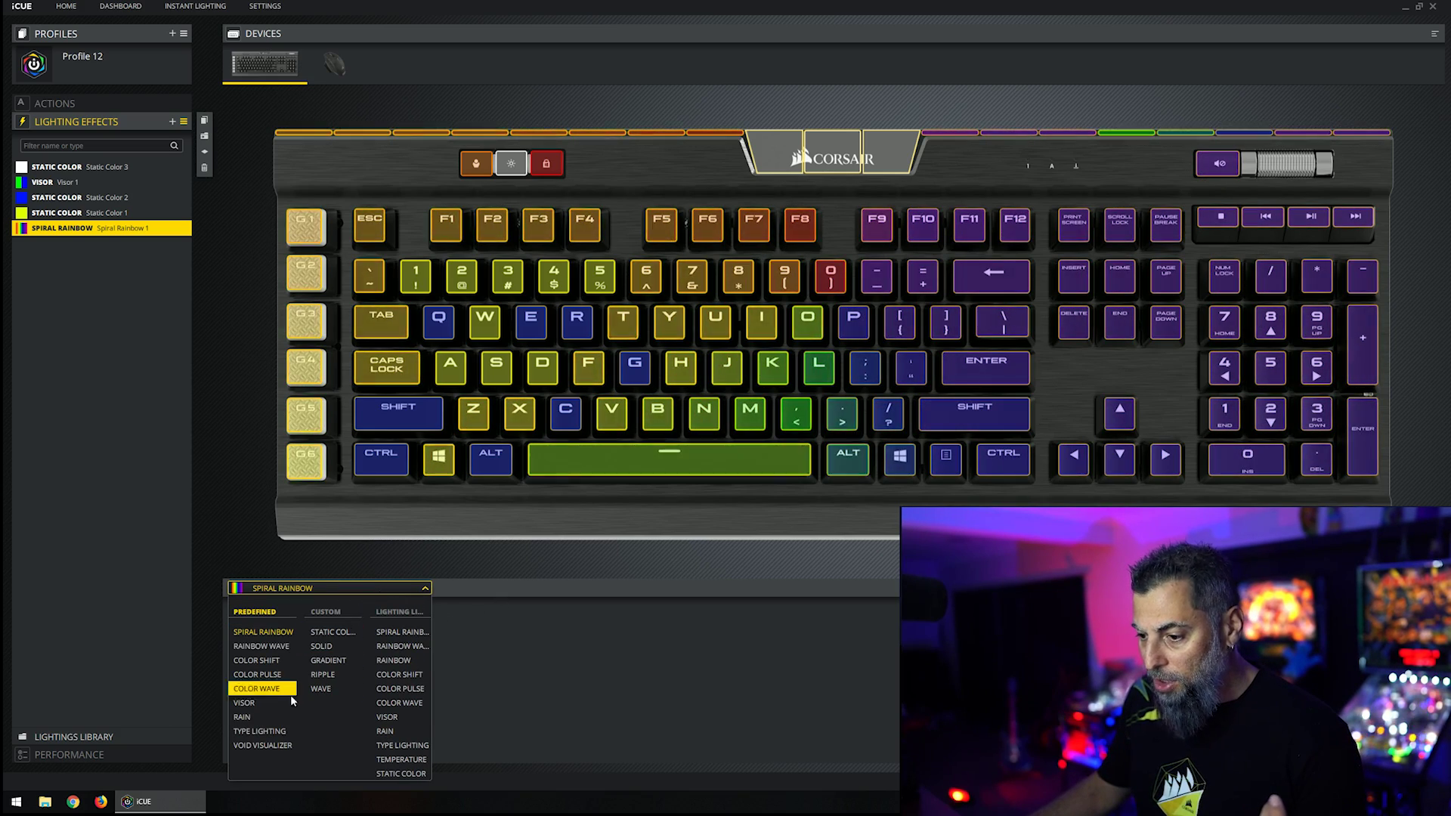
click(264, 714)
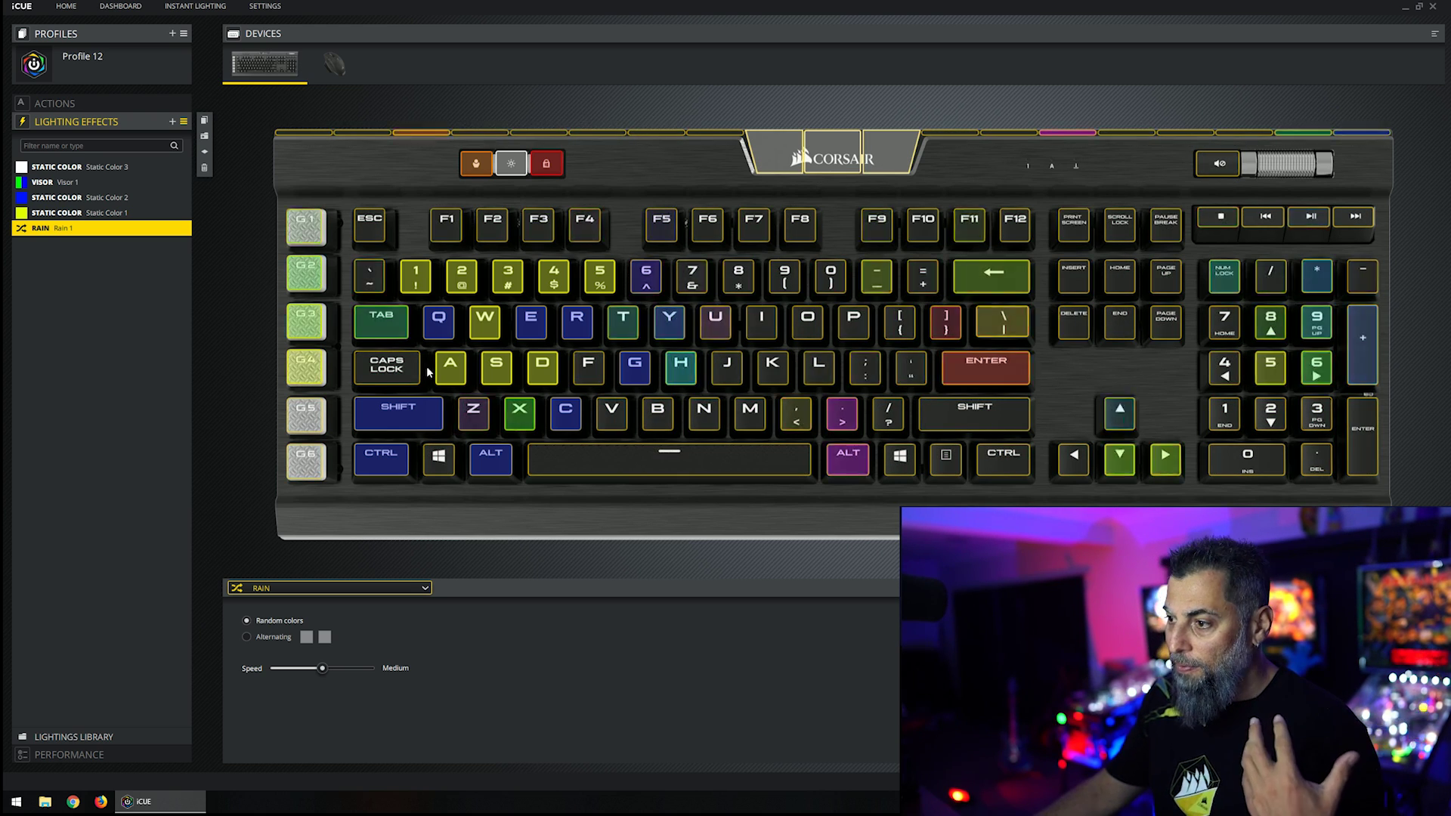
drag(91, 227, 91, 166)
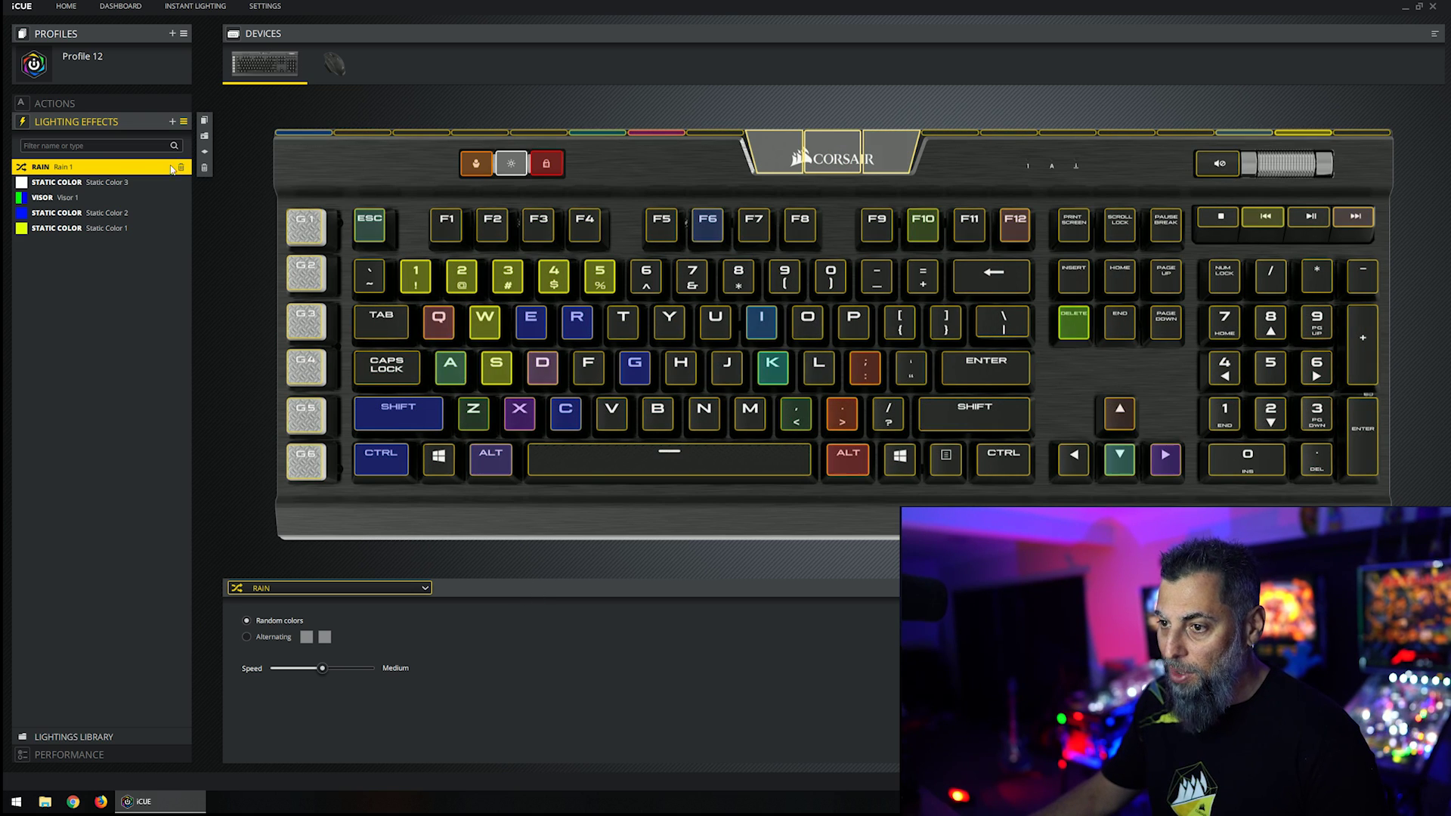
Step: Return Rain 1 to the bottom, keeping Random colors at Medium speed after testing options
drag(53, 167, 51, 251)
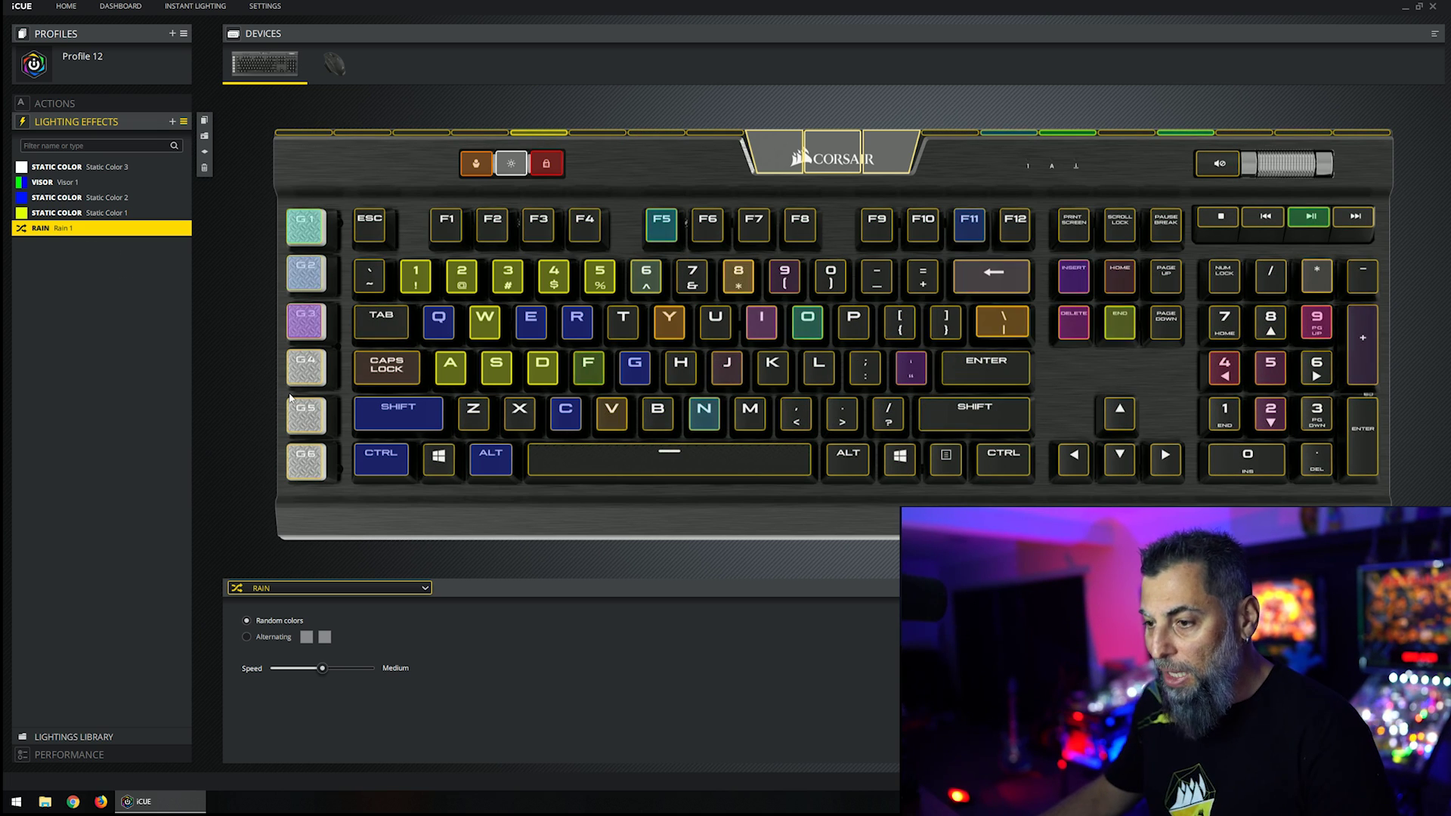
click(307, 637)
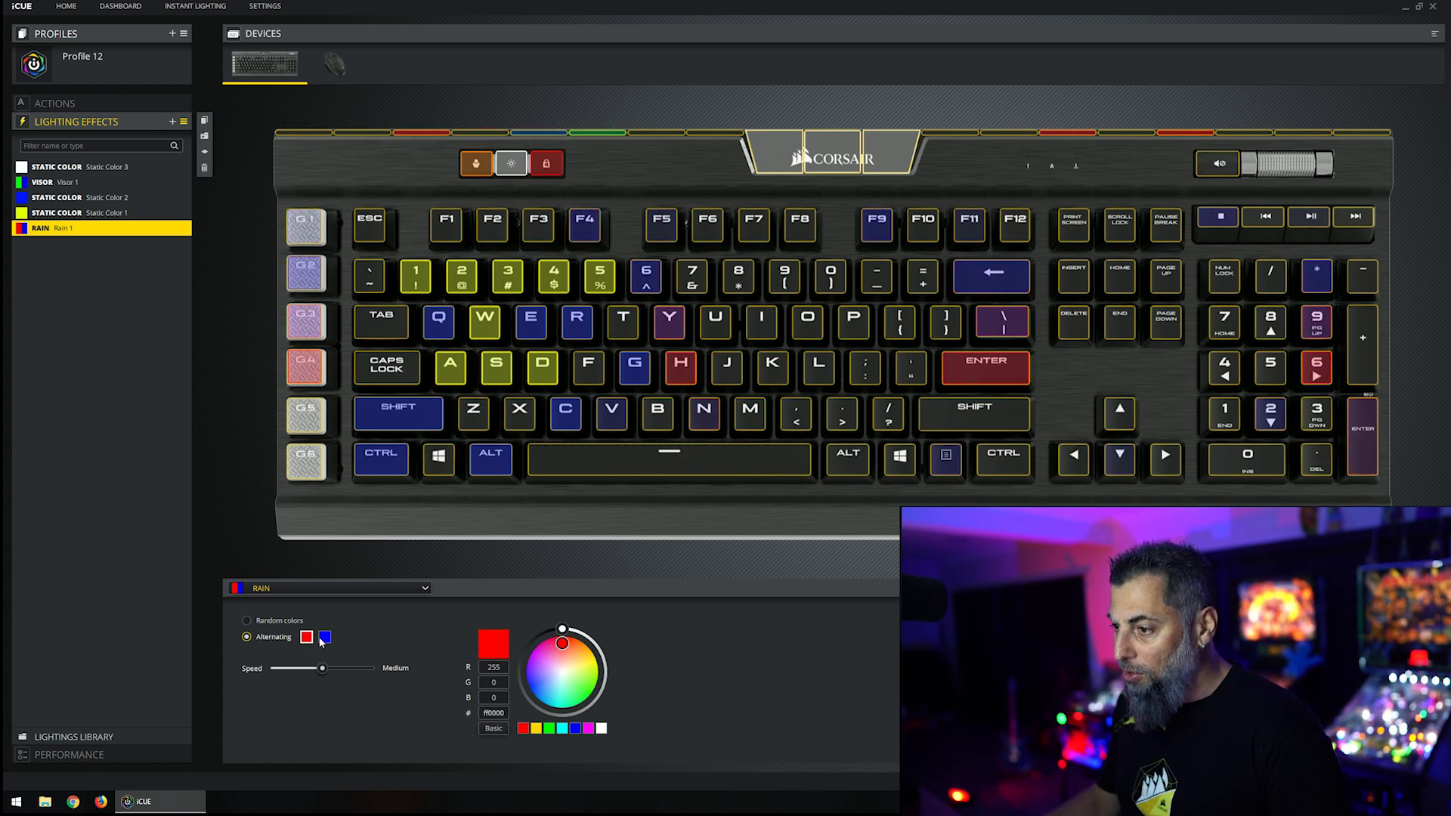
click(252, 621)
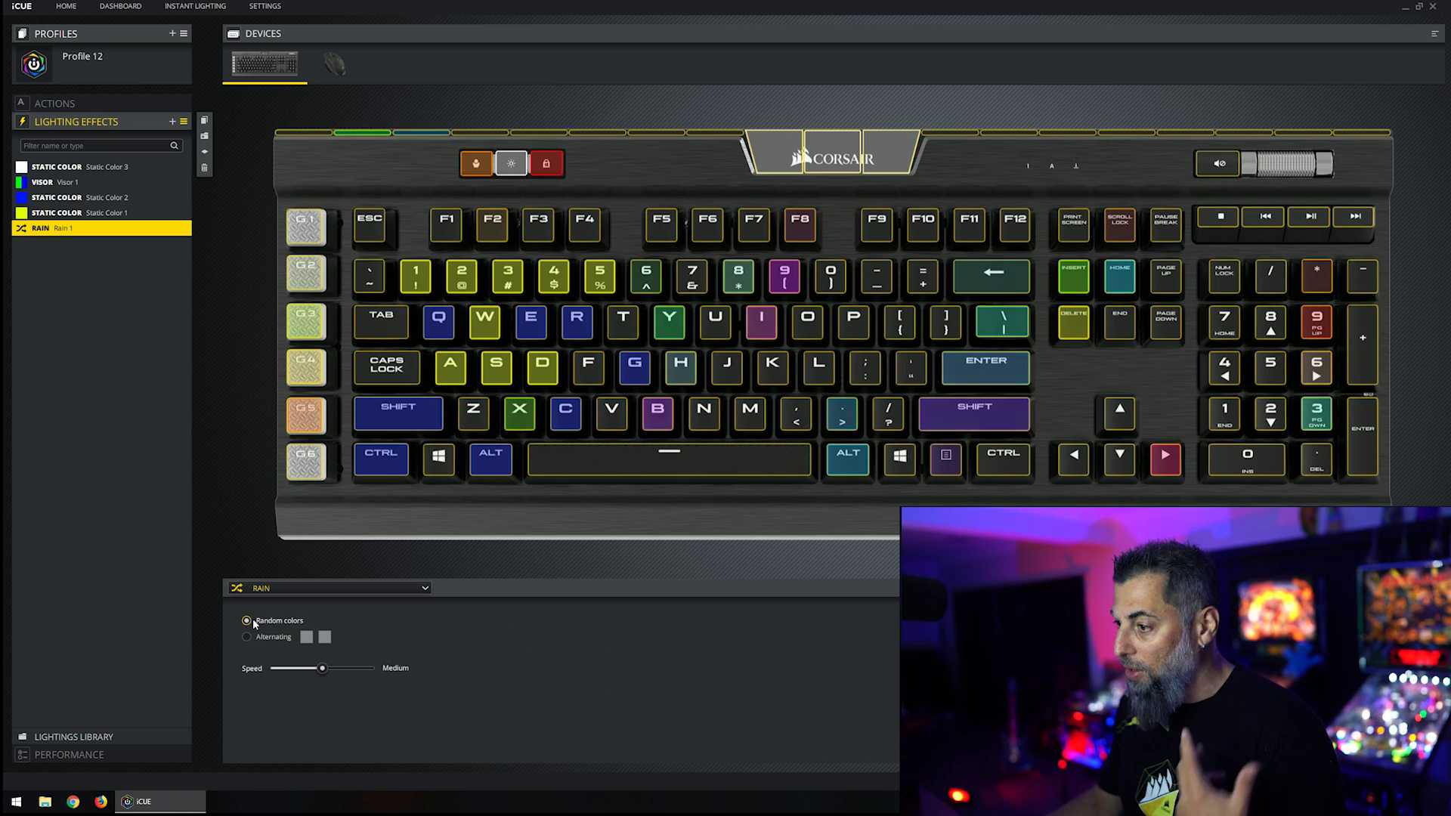
drag(322, 668, 270, 668)
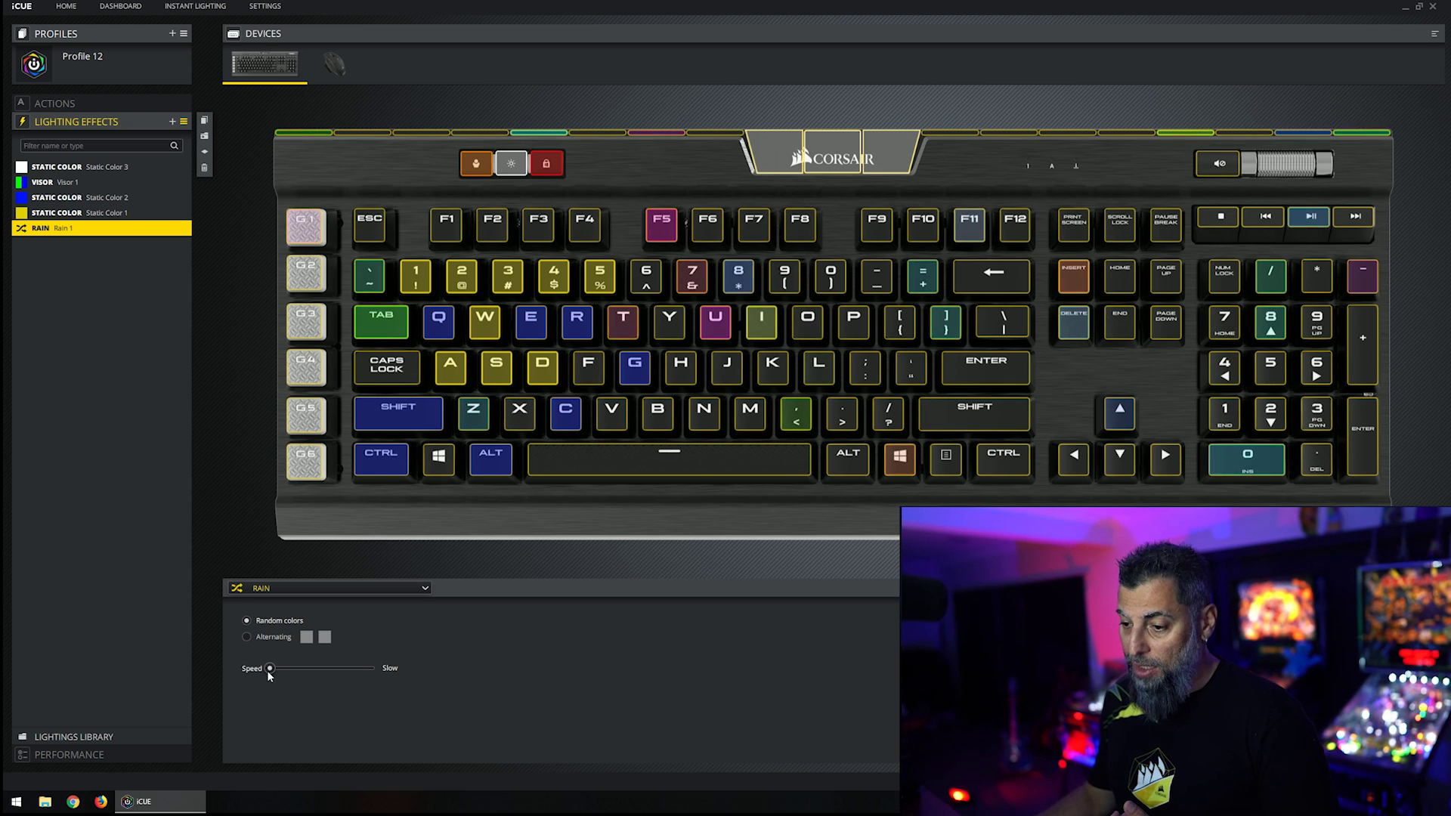
mouse_move(270, 669)
mouse_down()
mouse_move(377, 678)
mouse_move(246, 677)
mouse_up()
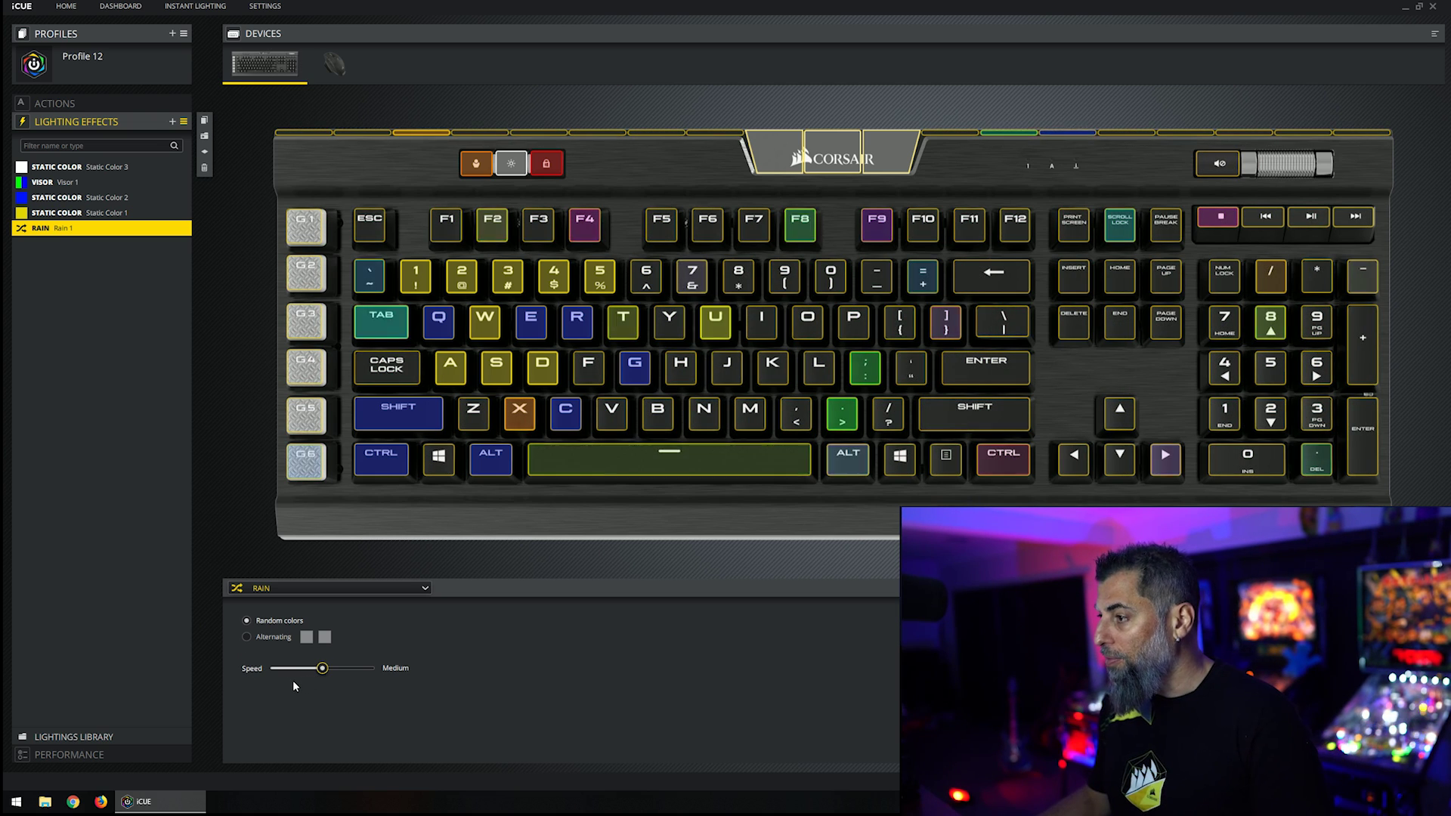
Step: Set the Visor 1 layer's speed to Slow, then reselect Rain 1
click(75, 187)
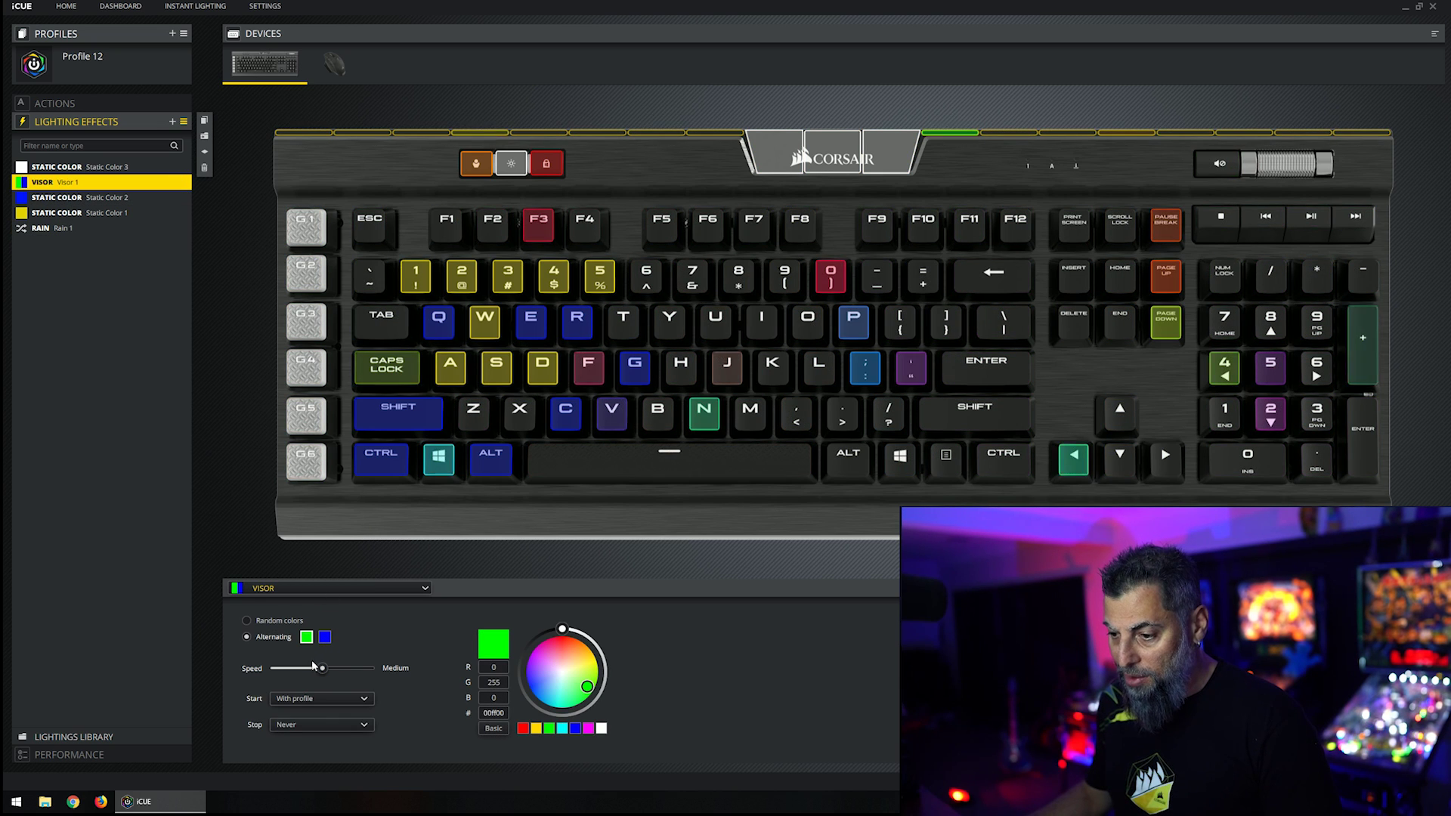
drag(322, 668, 374, 668)
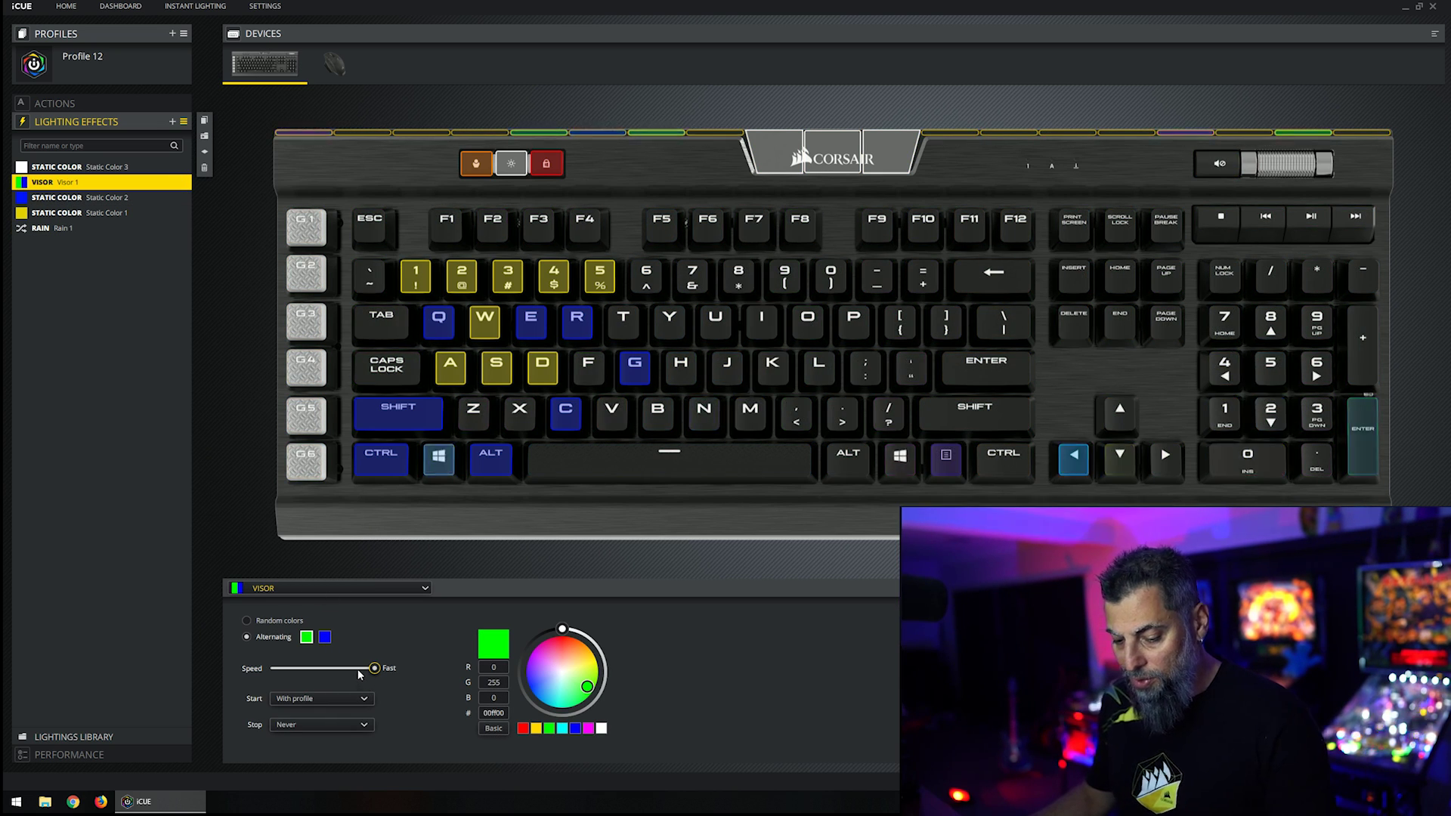
click(271, 668)
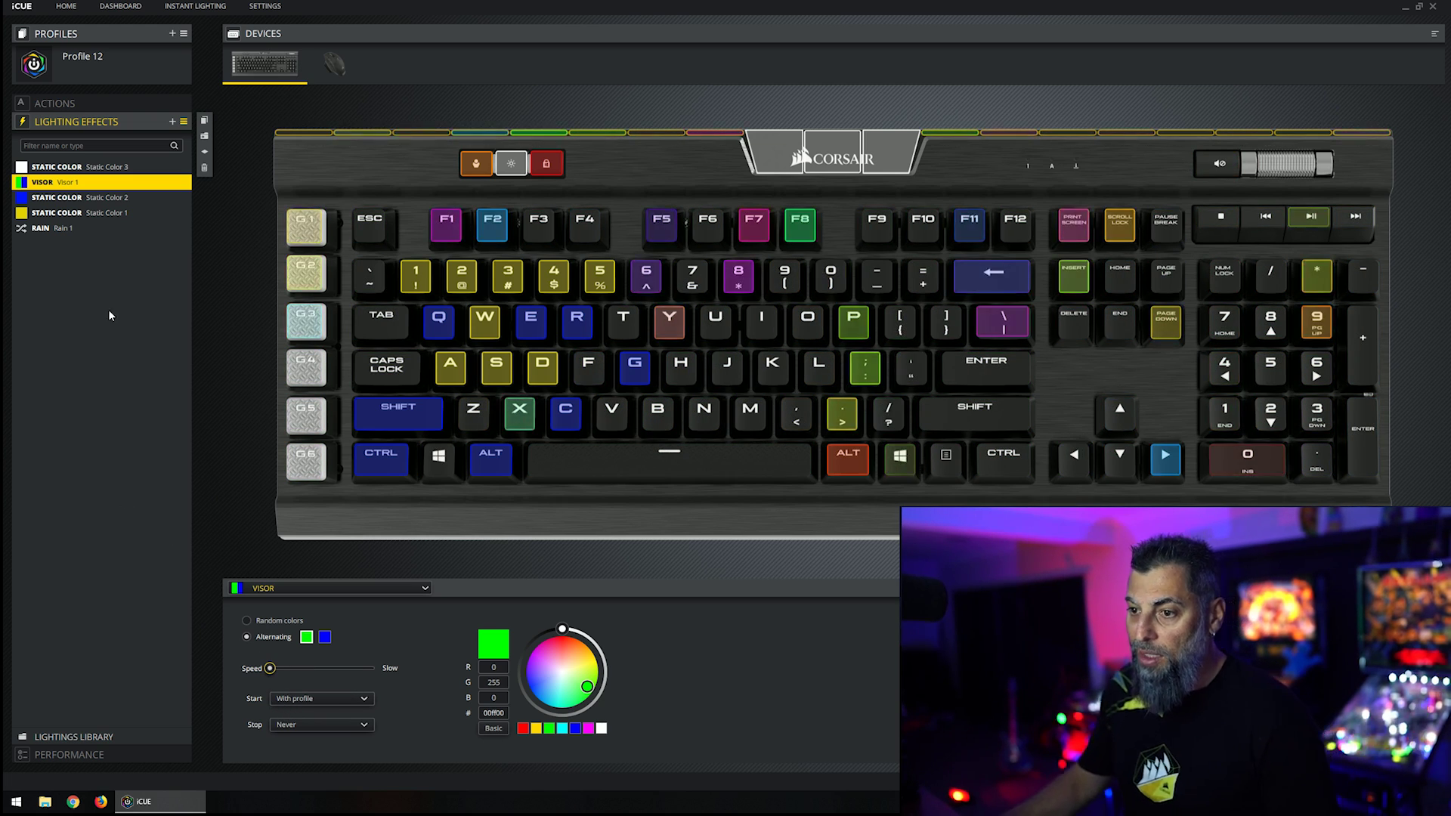
click(72, 229)
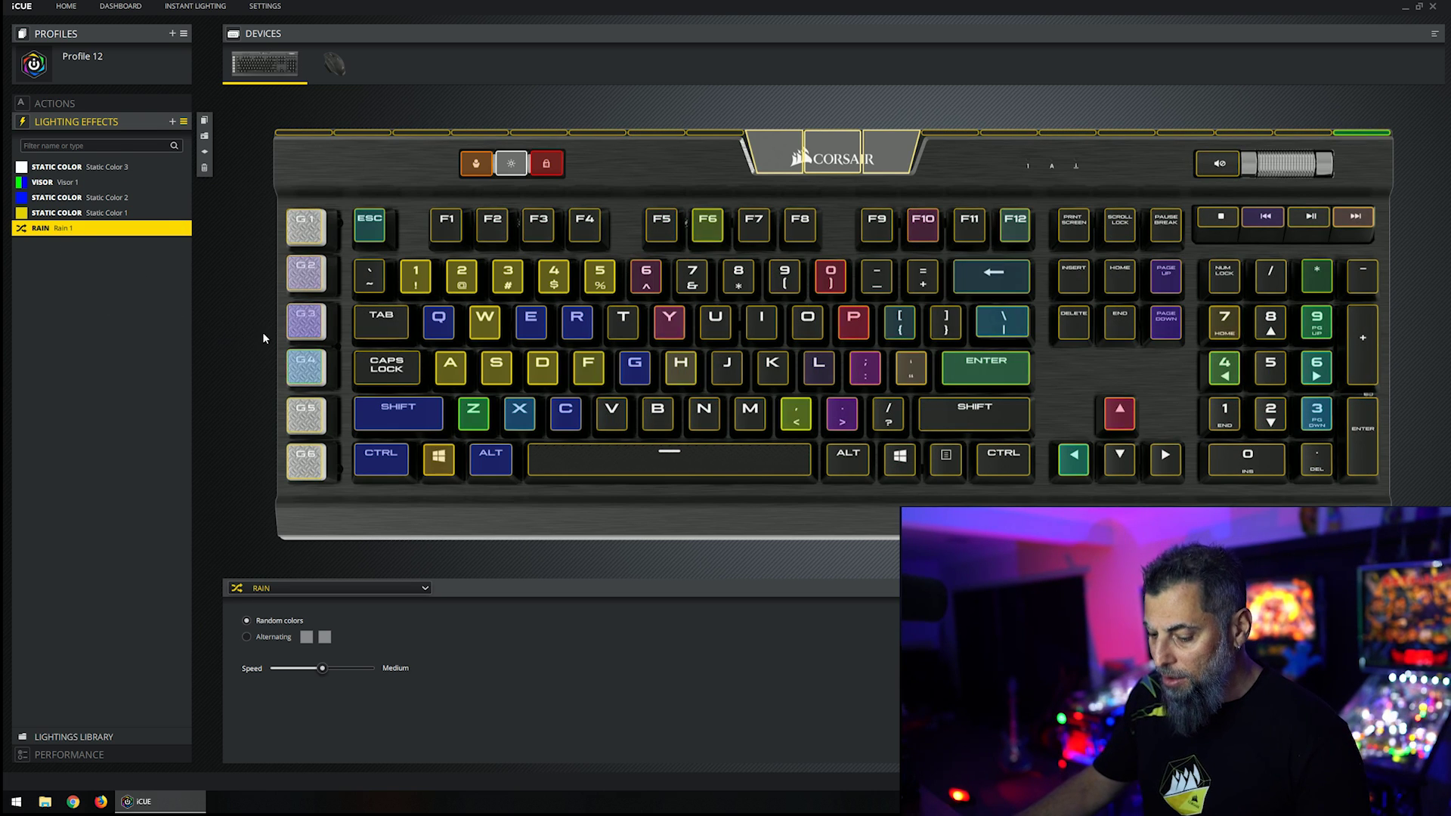